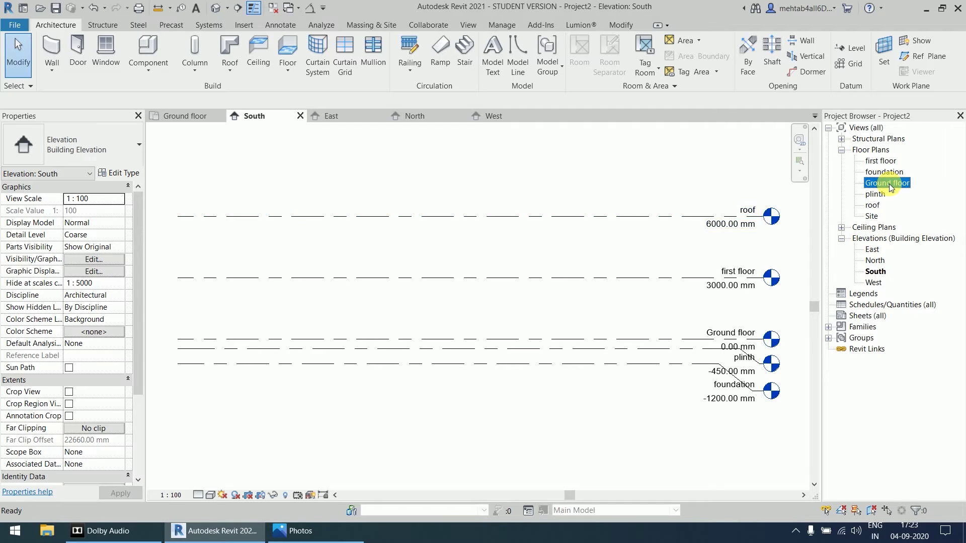
Step: Open the Ground floor plan view
{"action": "double_click", "coordinate": [889, 183]}
{"action": "scroll", "coordinate": [649, 231], "scroll_direction": "down", "scroll_amount": 1}
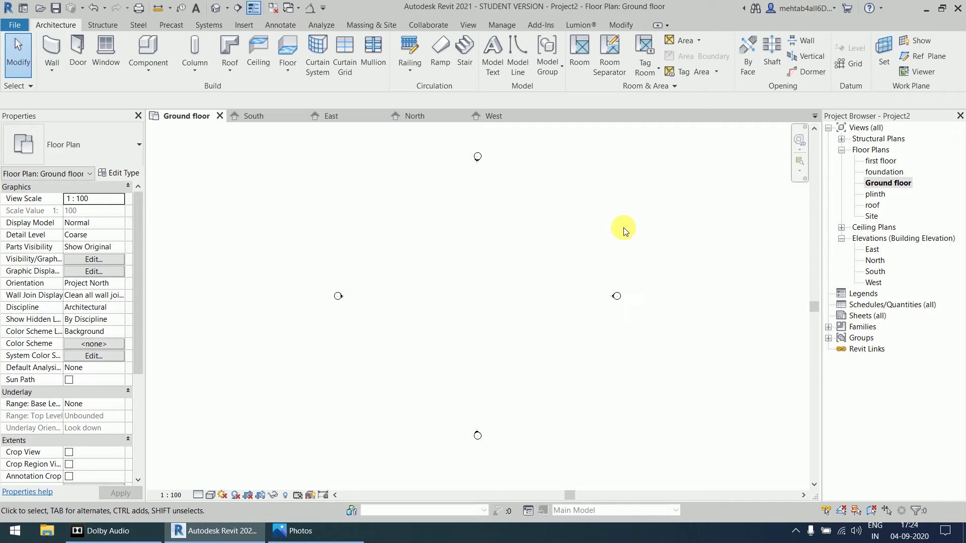
{"action": "left_click", "coordinate": [856, 65]}
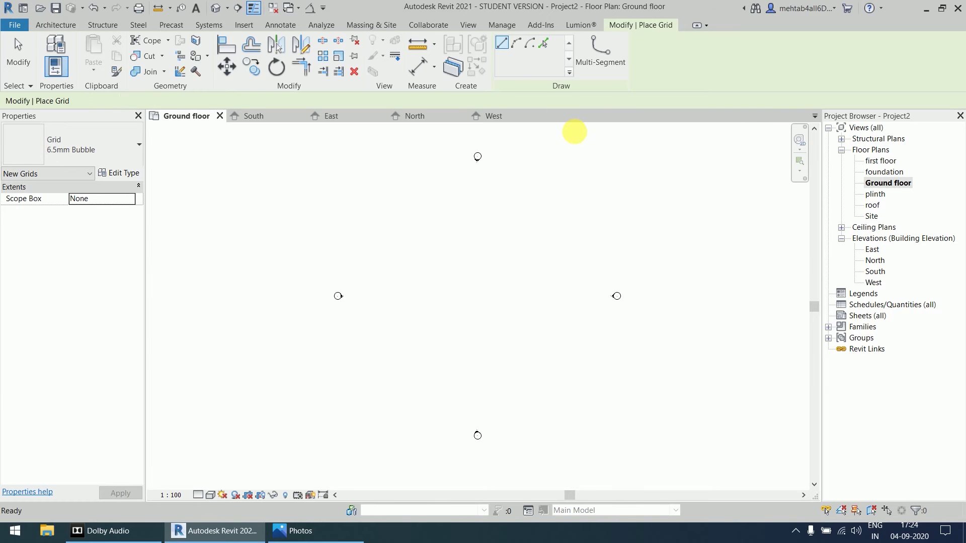
{"action": "key", "text": "Escape"}
{"action": "key", "text": "Escape"}
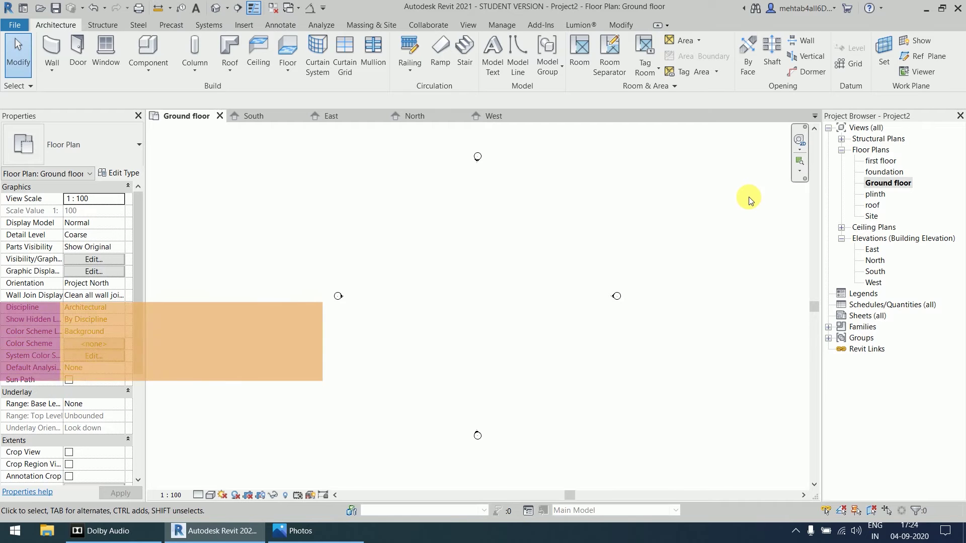
Step: Draw a straight horizontal grid line across the lower part of the plan, between the side elevation markers
{"action": "key", "text": "g"}
{"action": "key", "text": "r"}
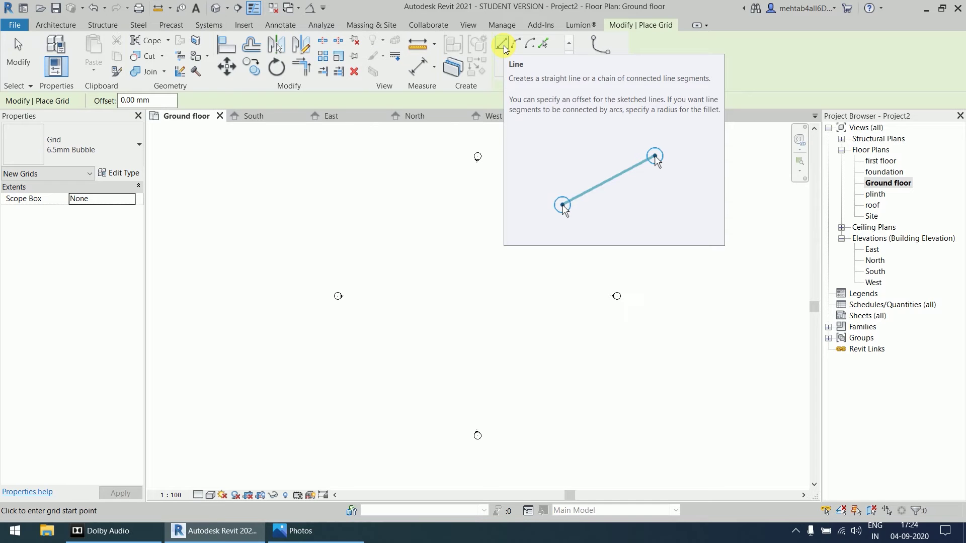
{"action": "left_click", "coordinate": [409, 388]}
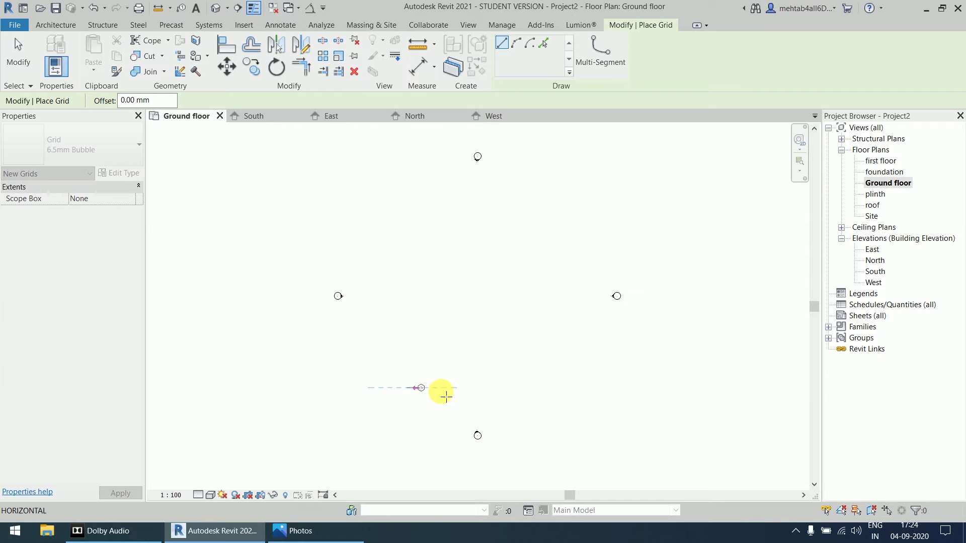
{"action": "left_click", "coordinate": [584, 388]}
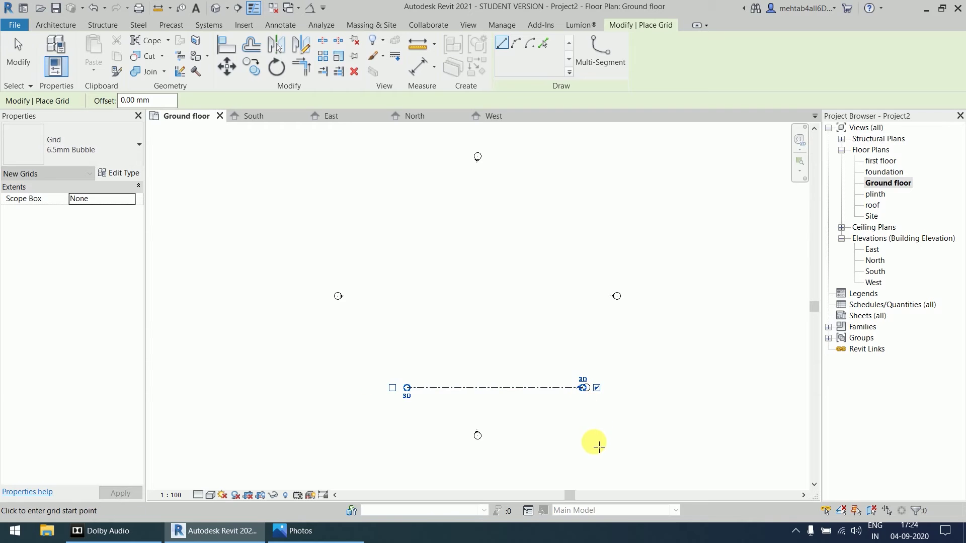
Step: Draw a second horizontal grid line about 5000 mm above the first, with both ends aligned to it
{"action": "scroll", "coordinate": [576, 427], "scroll_direction": "up", "scroll_amount": 5}
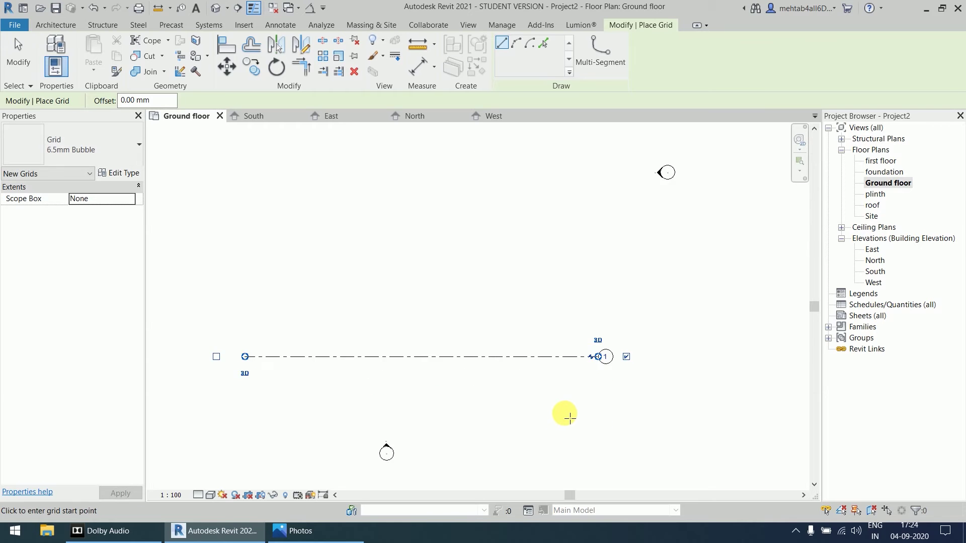
{"action": "middle_click_drag", "start_coordinate": [573, 407], "coordinate": [653, 377]}
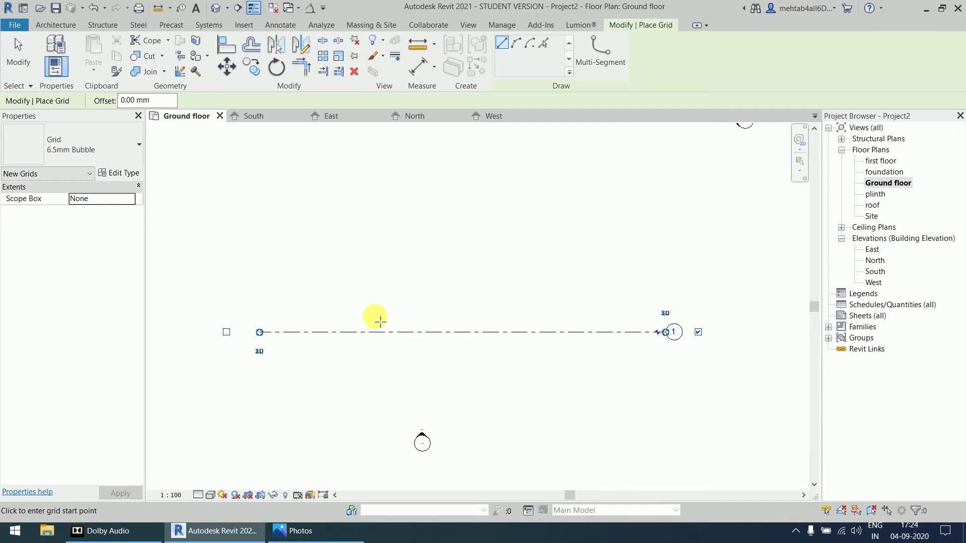
{"action": "left_click", "coordinate": [259, 269]}
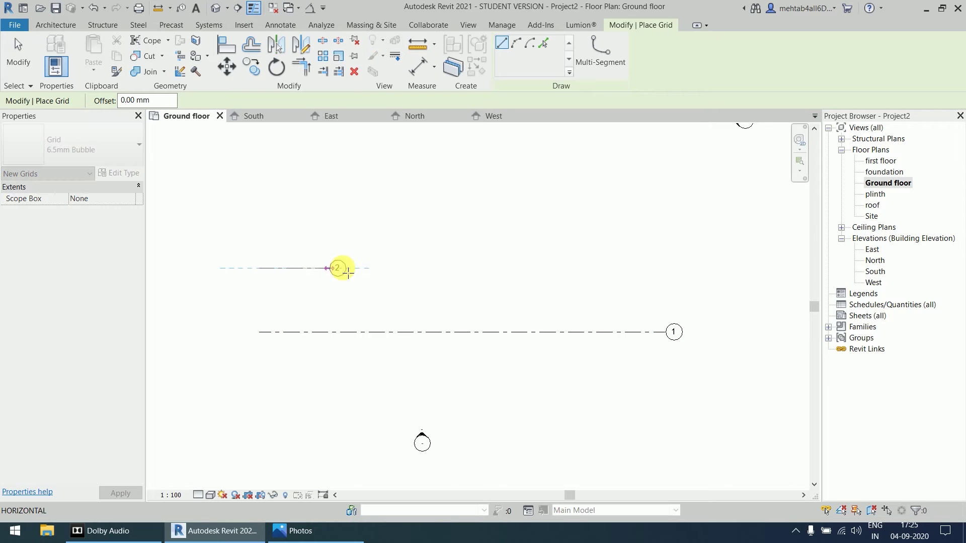
{"action": "left_click", "coordinate": [666, 269]}
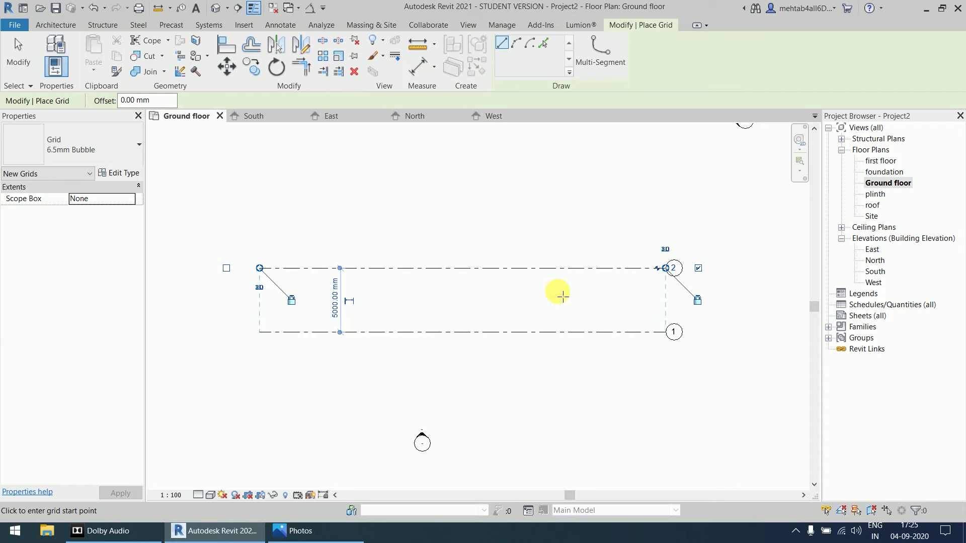
Step: Try to draw another horizontal grid line above grid 2 using a 1000 mm offset
{"action": "left_click_drag", "start_coordinate": [155, 101], "coordinate": [116, 105]}
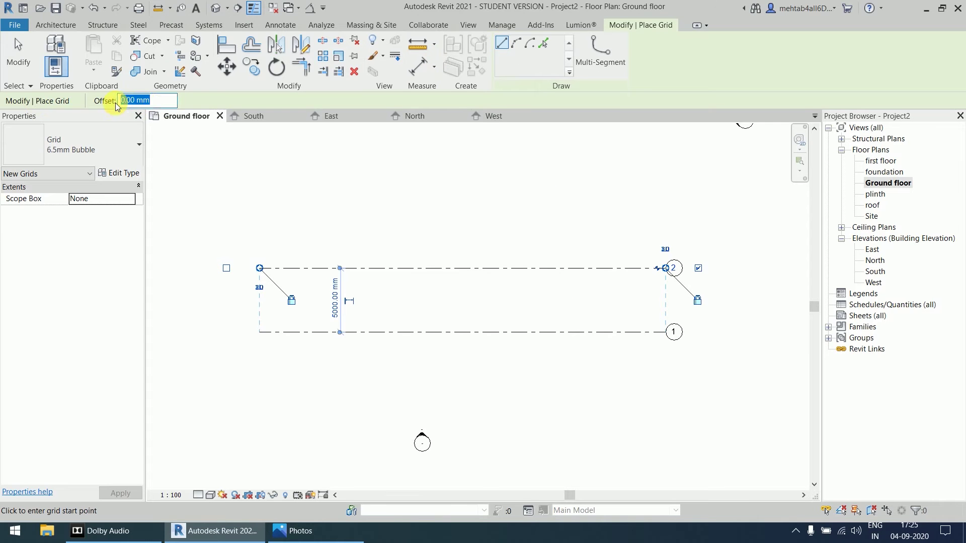
{"action": "type", "text": "100"}
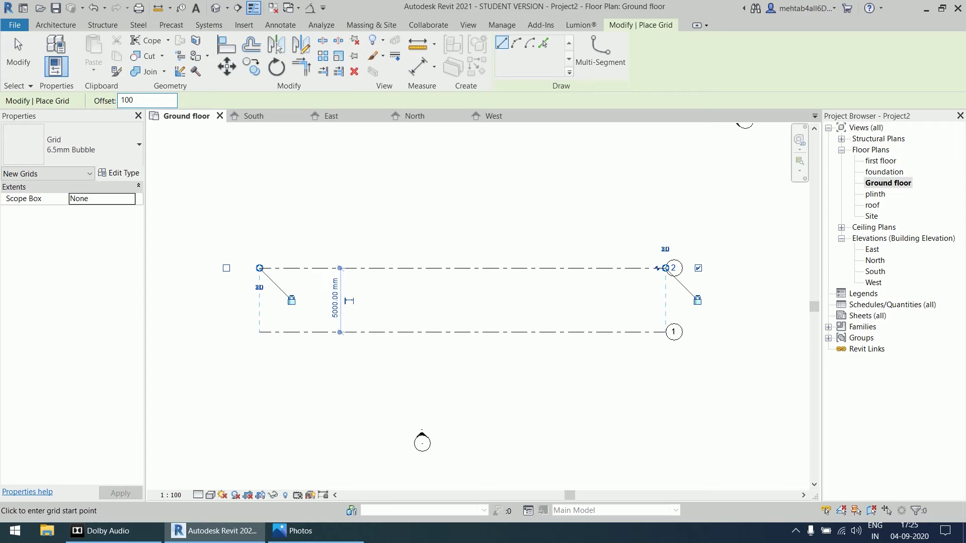
{"action": "key", "text": "Return"}
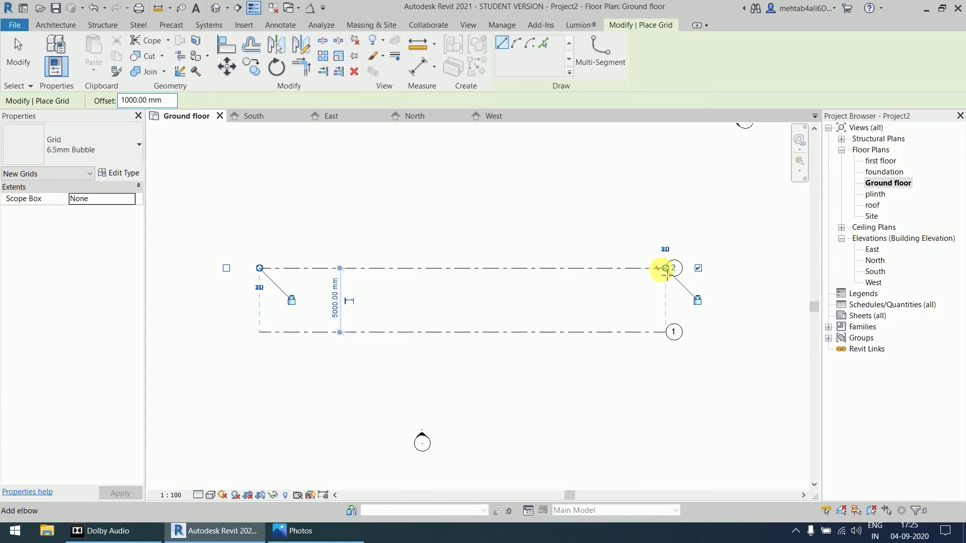
{"action": "key", "text": "Escape"}
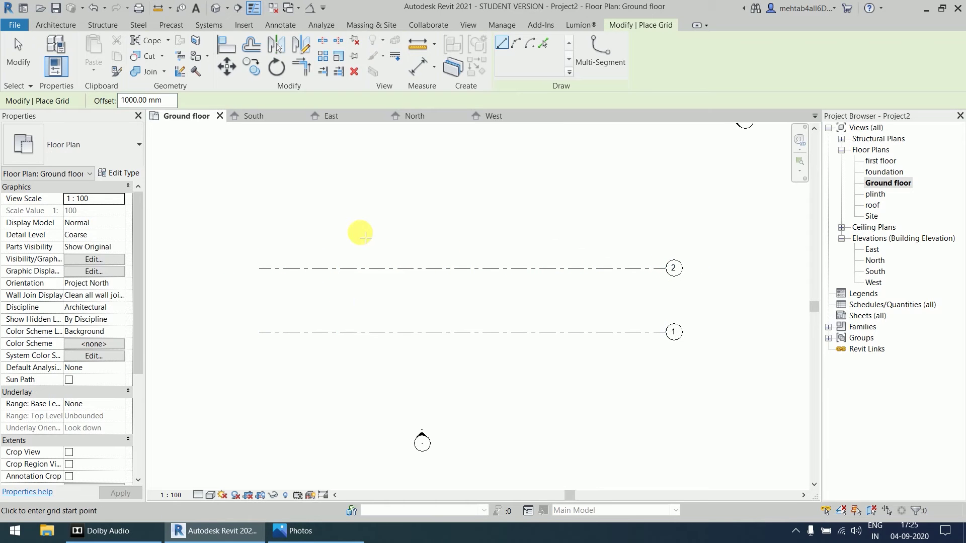
{"action": "left_click", "coordinate": [262, 219]}
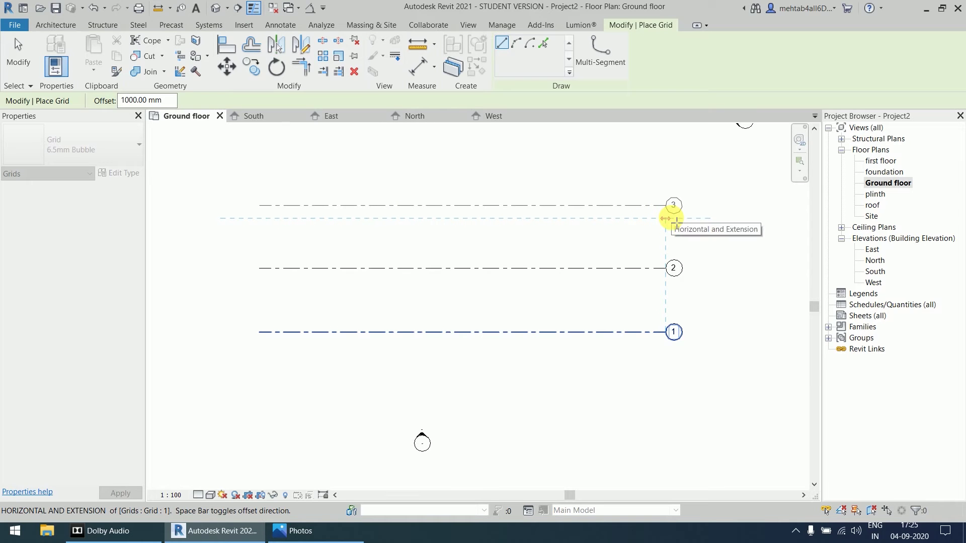
{"action": "key", "text": "Escape"}
{"action": "key", "text": "Escape"}
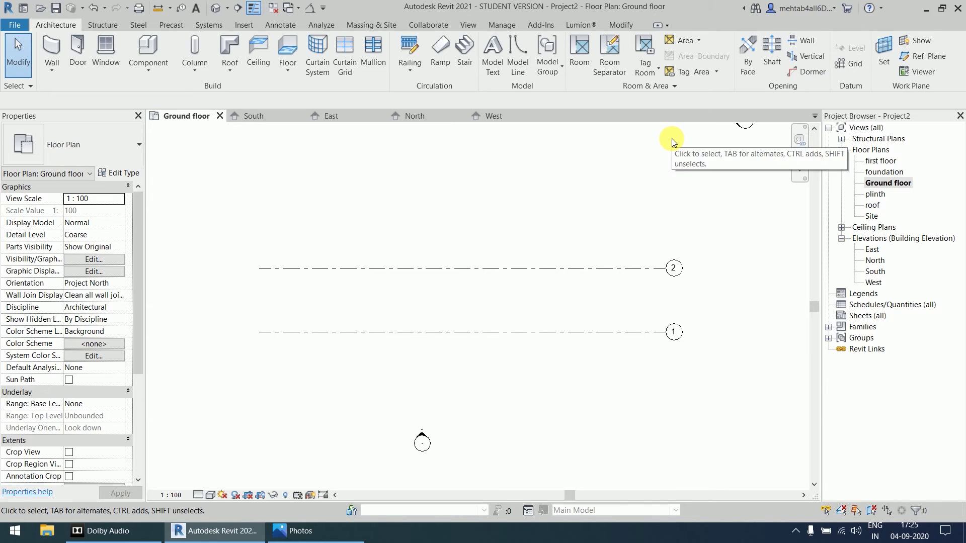
Step: Draw a straight grid line above grid 2, sloping upward at about 8° and ending in line with the existing grid bubbles
{"action": "key", "text": "g"}
{"action": "key", "text": "r"}
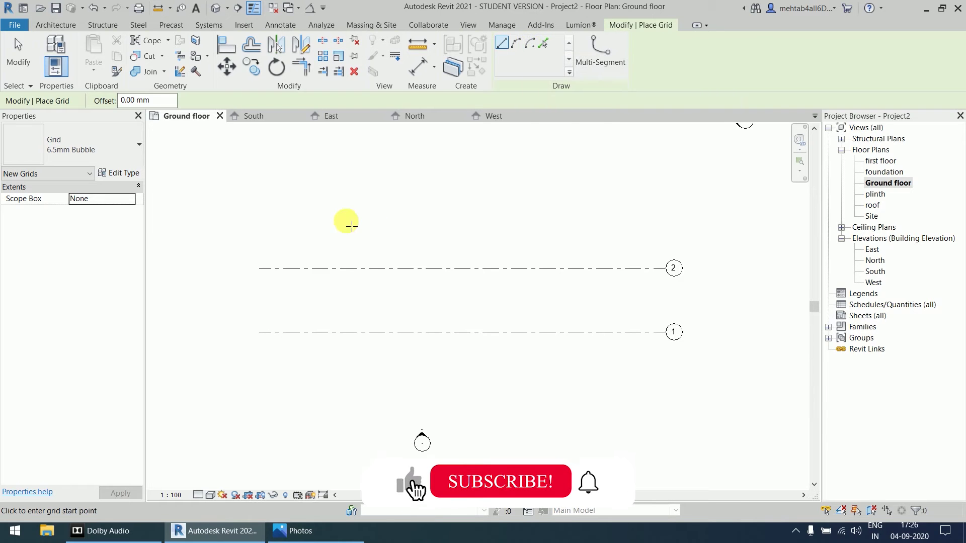
{"action": "left_click", "coordinate": [259, 228]}
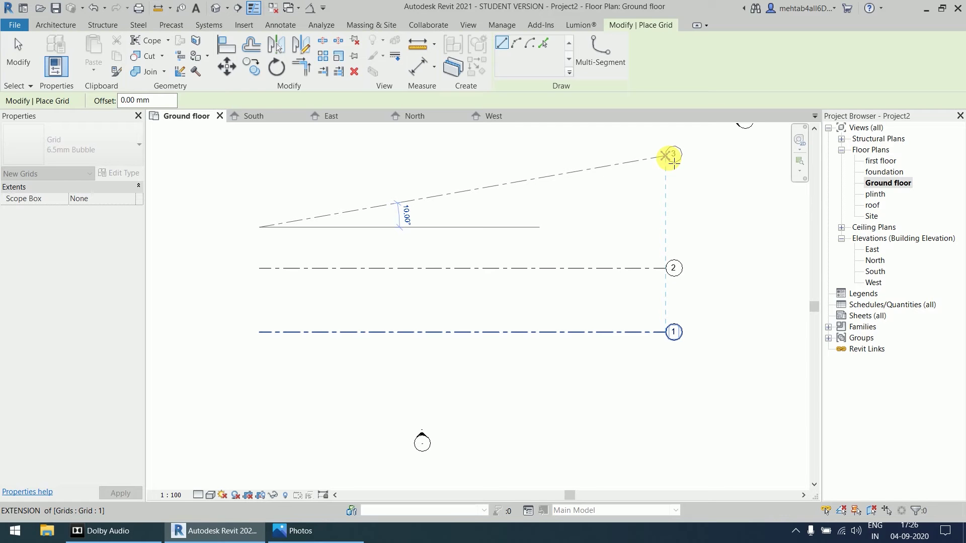
{"action": "scroll", "coordinate": [648, 170], "scroll_direction": "down", "scroll_amount": 1}
{"action": "middle_click_drag", "start_coordinate": [646, 168], "coordinate": [655, 269]}
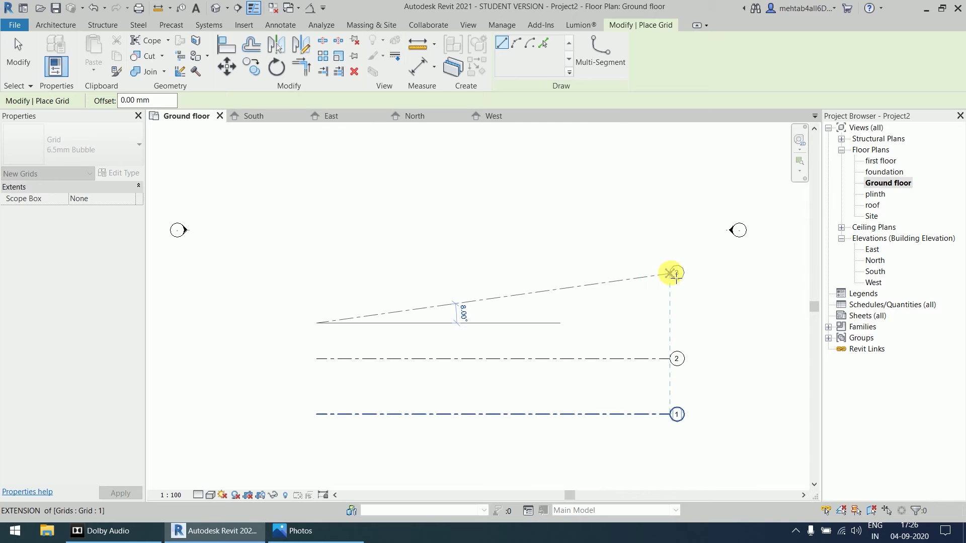
{"action": "left_click", "coordinate": [670, 273]}
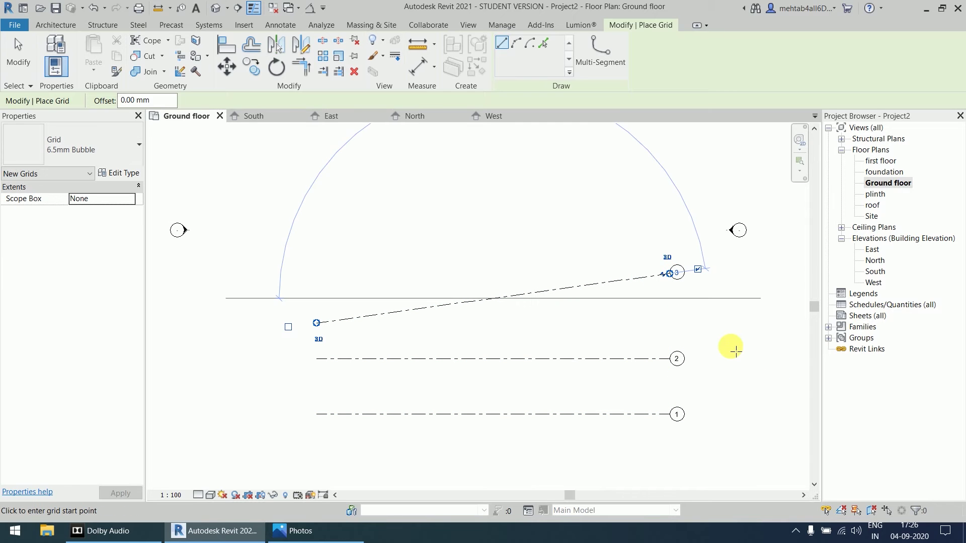
{"action": "key", "text": "Escape"}
{"action": "key", "text": "Escape"}
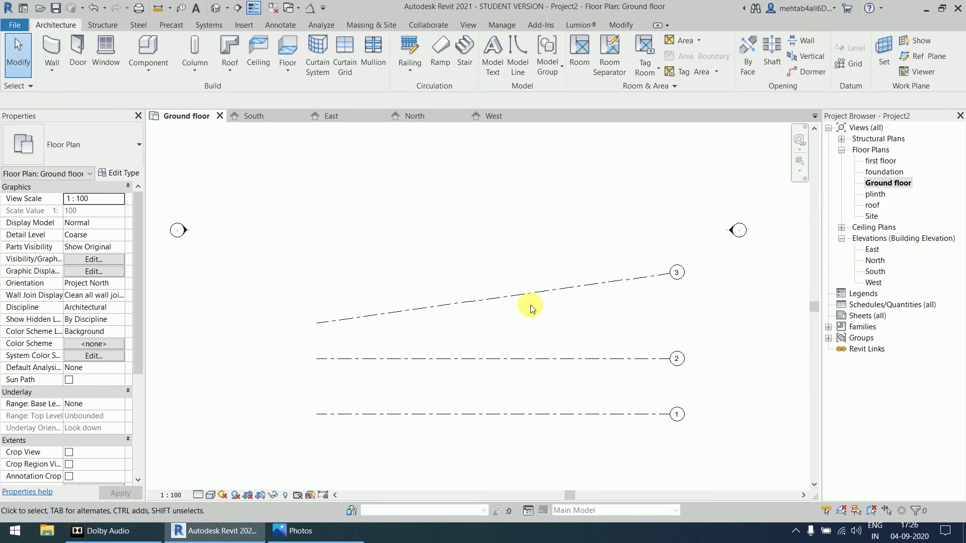
Step: Draw a curved grid line above the sloped one with a start-end-radius arc, bulging upward at about 35669 mm radius
{"action": "key", "text": "g"}
{"action": "key", "text": "r"}
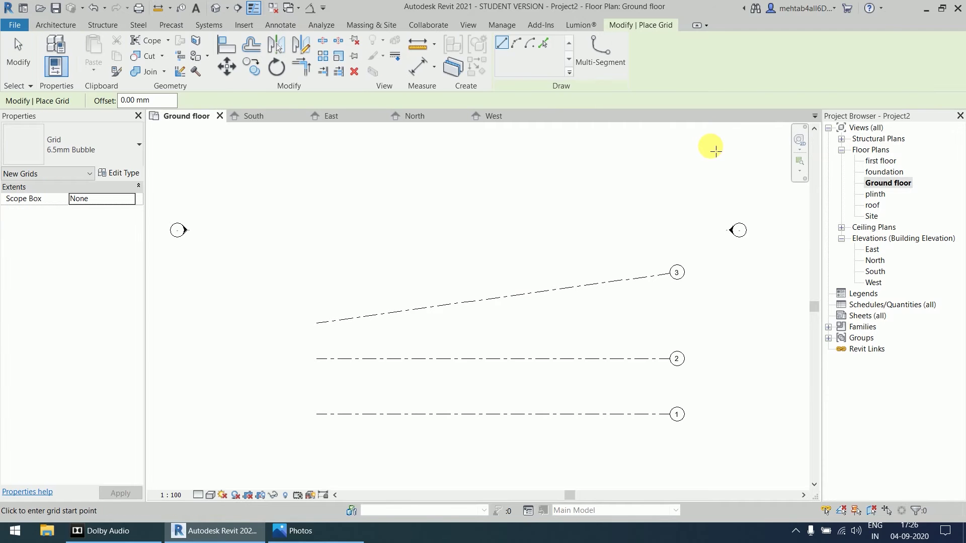
{"action": "left_click", "coordinate": [517, 44]}
{"action": "left_click", "coordinate": [316, 247]}
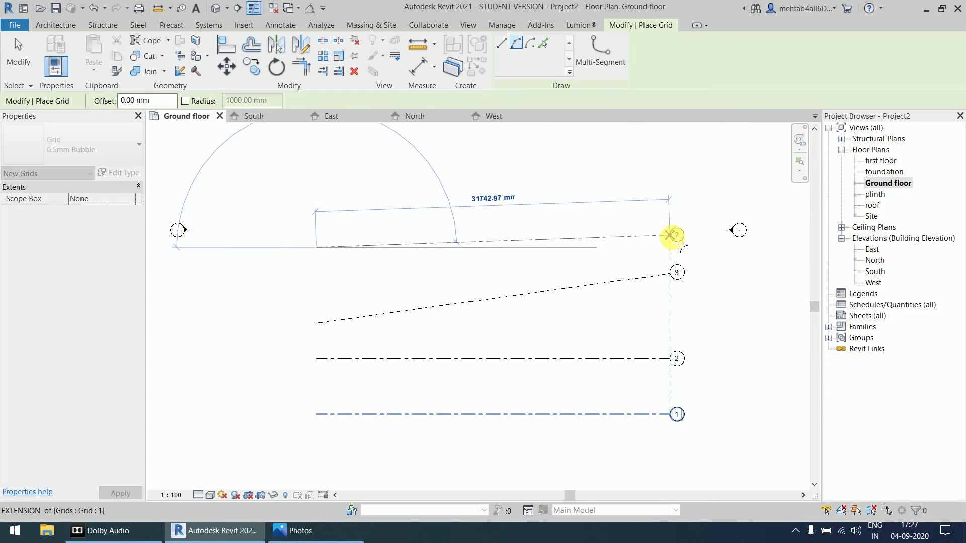
{"action": "left_click", "coordinate": [678, 242]}
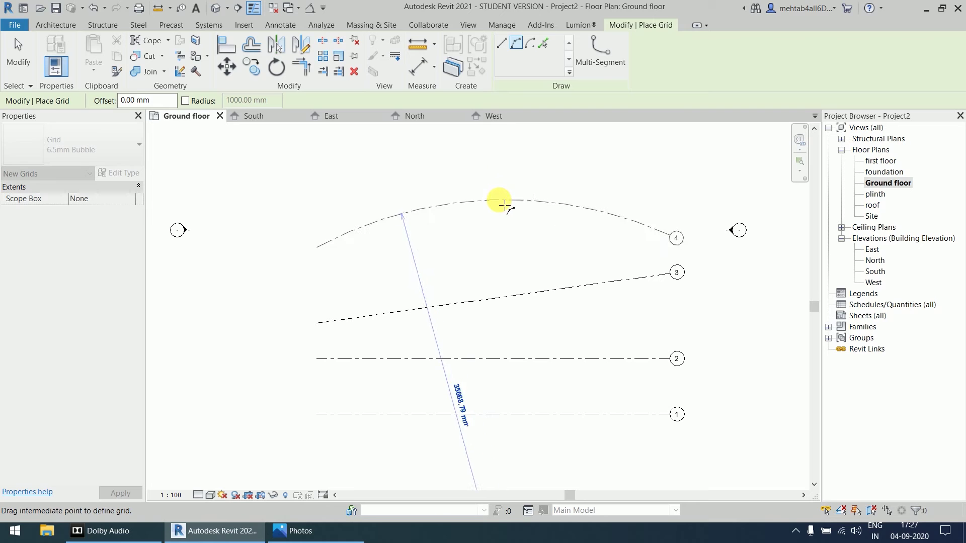
{"action": "left_click", "coordinate": [505, 205]}
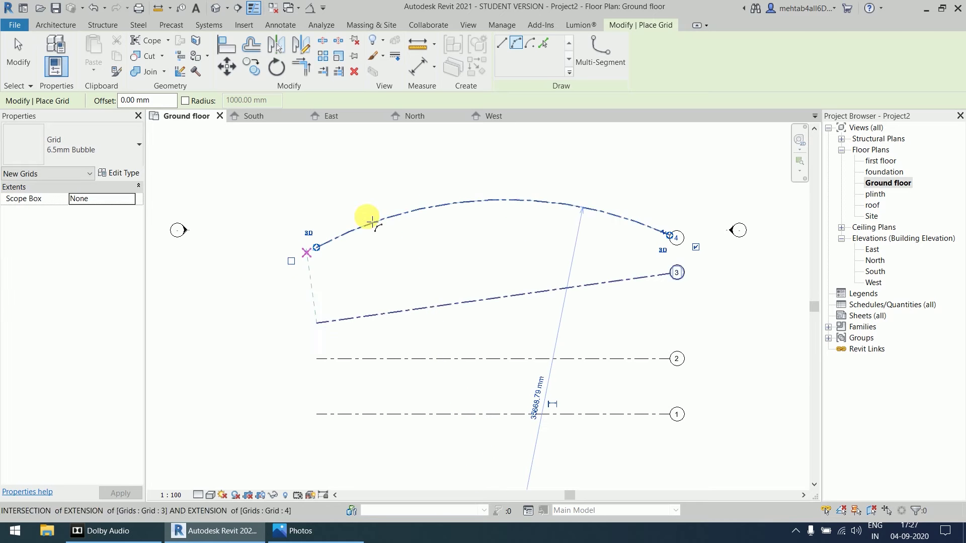
Step: Draw a quarter-circle grid line of about 8000 mm radius above the curved grid, using a center-ends arc
{"action": "scroll", "coordinate": [528, 237], "scroll_direction": "down", "scroll_amount": 2}
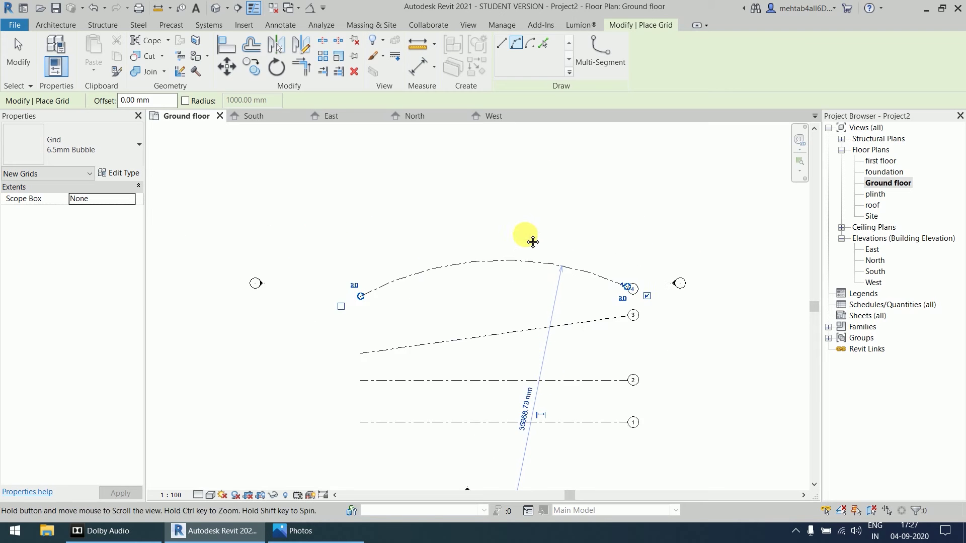
{"action": "left_click", "coordinate": [530, 43]}
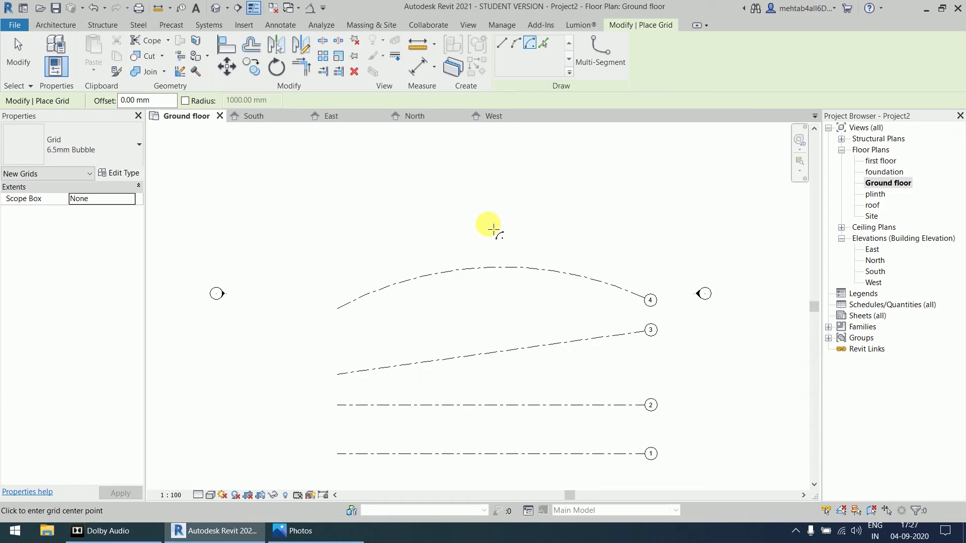
{"action": "left_click", "coordinate": [491, 221]}
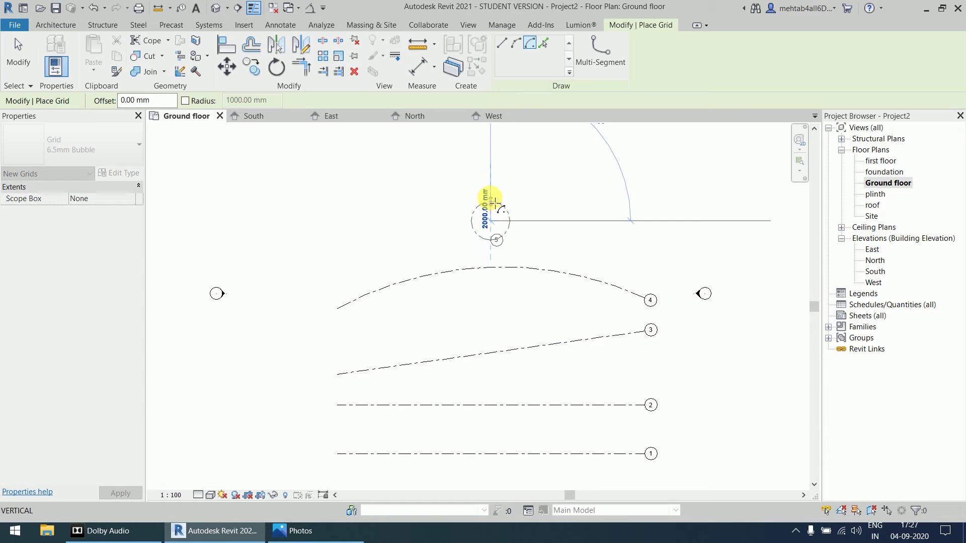
{"action": "left_click", "coordinate": [502, 145]}
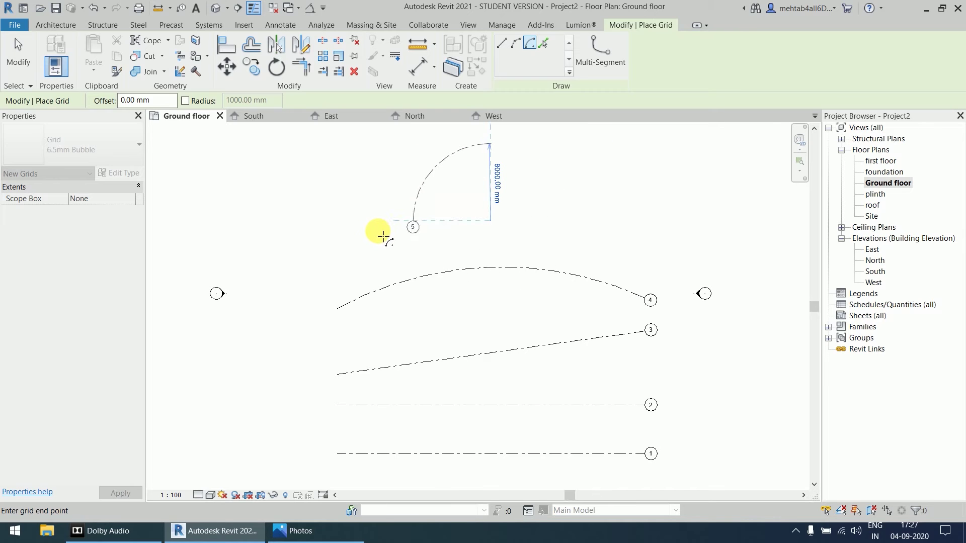
{"action": "left_click", "coordinate": [379, 230]}
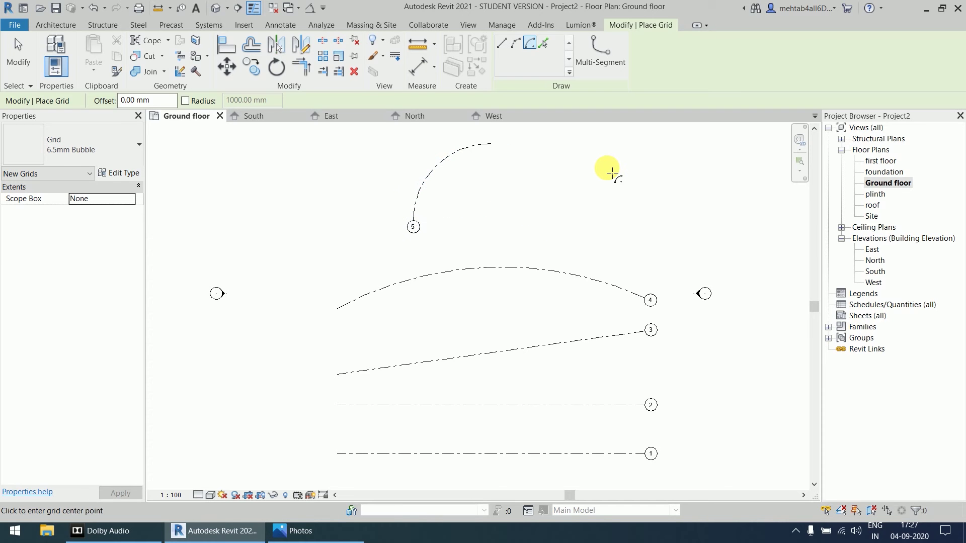
Step: Use Pick Lines with a 3000 mm offset to create a parallel grid line below grid 1
{"action": "scroll", "coordinate": [616, 176], "scroll_direction": "down", "scroll_amount": 2}
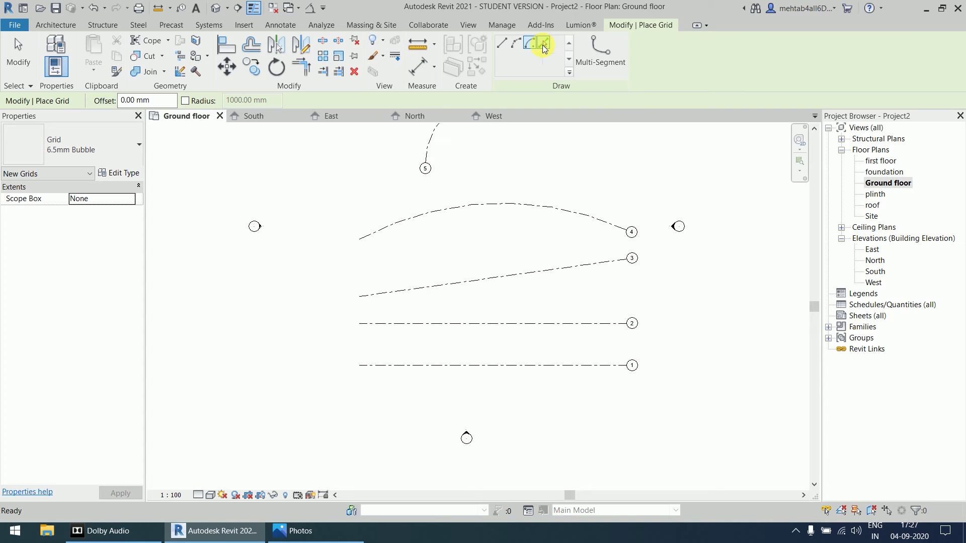
{"action": "left_click", "coordinate": [543, 46]}
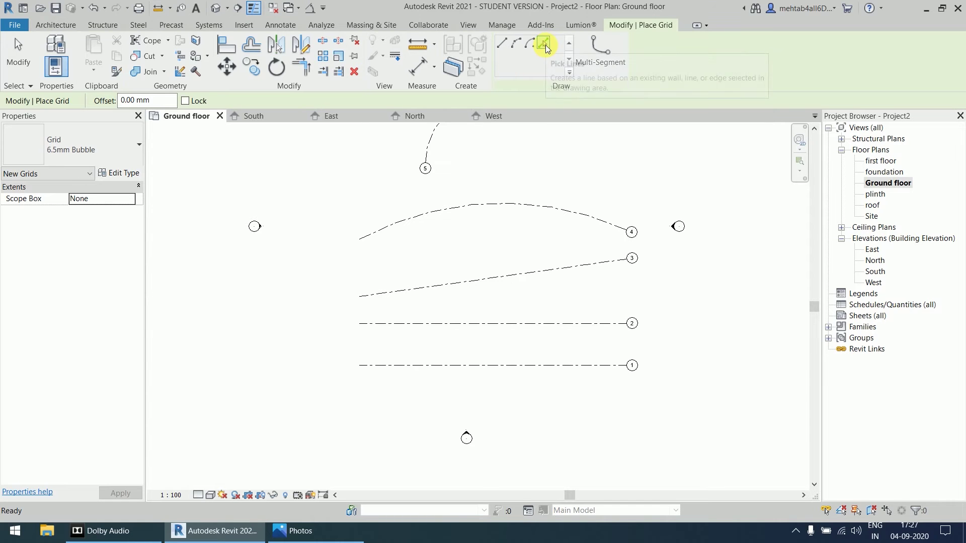
{"action": "left_click", "coordinate": [160, 100]}
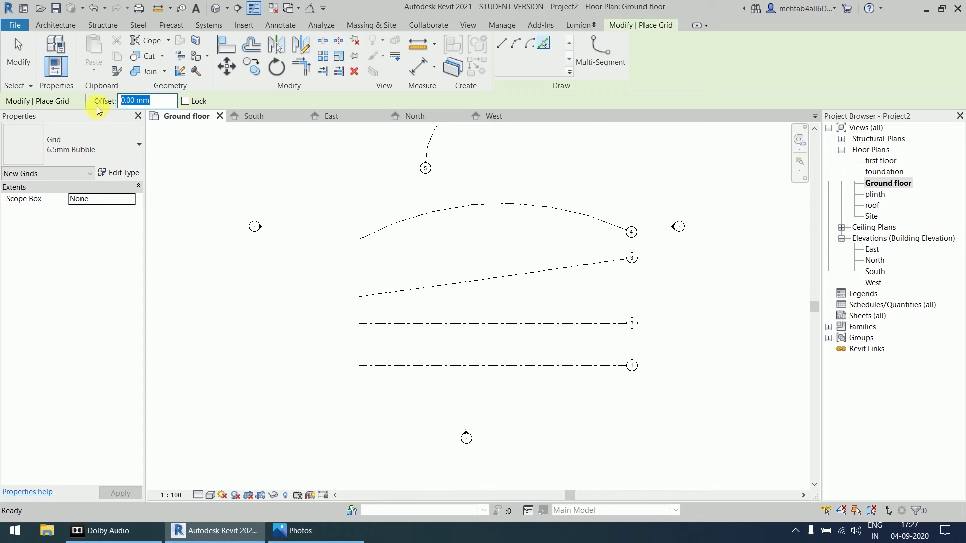
{"action": "type", "text": "3000"}
{"action": "key", "text": "Return"}
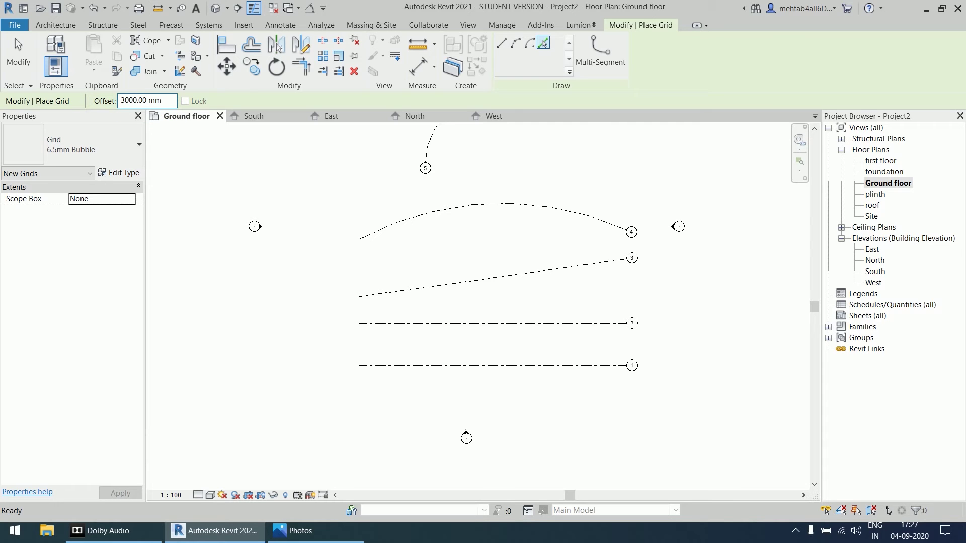
{"action": "left_click", "coordinate": [533, 371]}
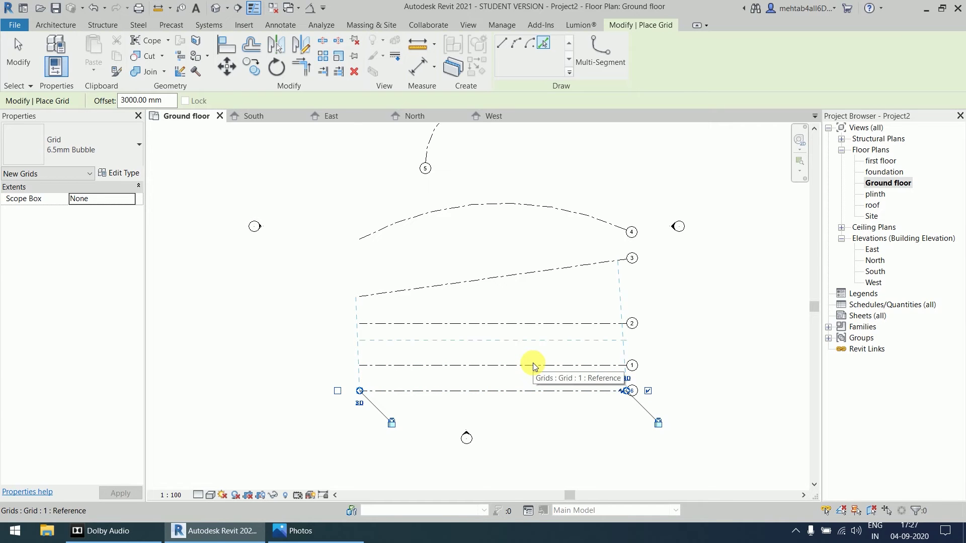
Step: Create a parallel grid line 3000 mm above grid 1 with Pick Lines, and end the Grid tool
{"action": "left_click", "coordinate": [532, 364]}
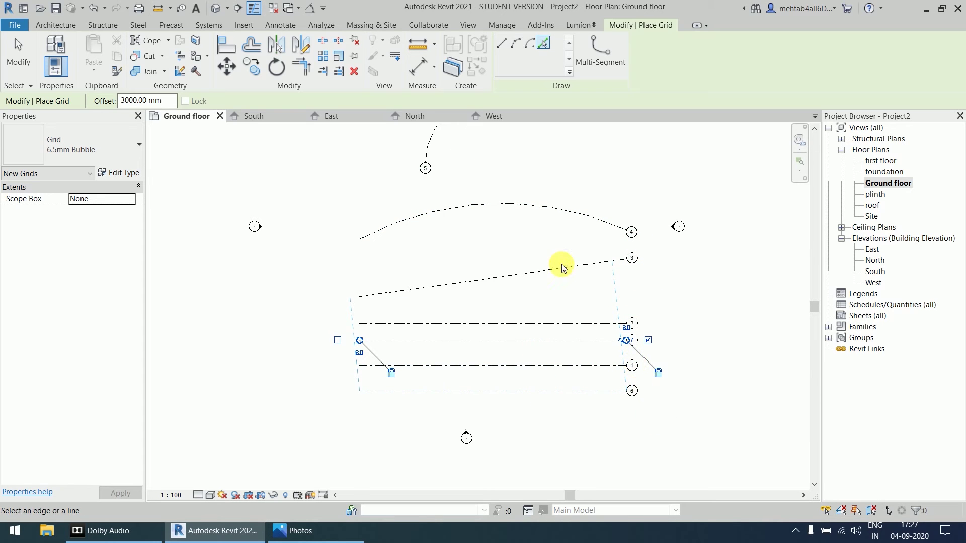
{"action": "scroll", "coordinate": [763, 282], "scroll_direction": "down", "scroll_amount": 2}
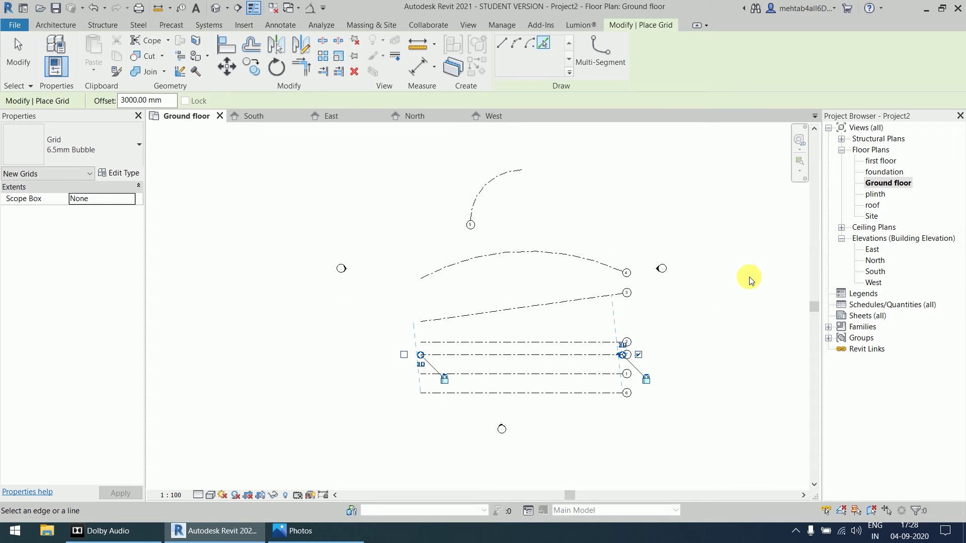
{"action": "key", "text": "Escape"}
{"action": "key", "text": "Escape"}
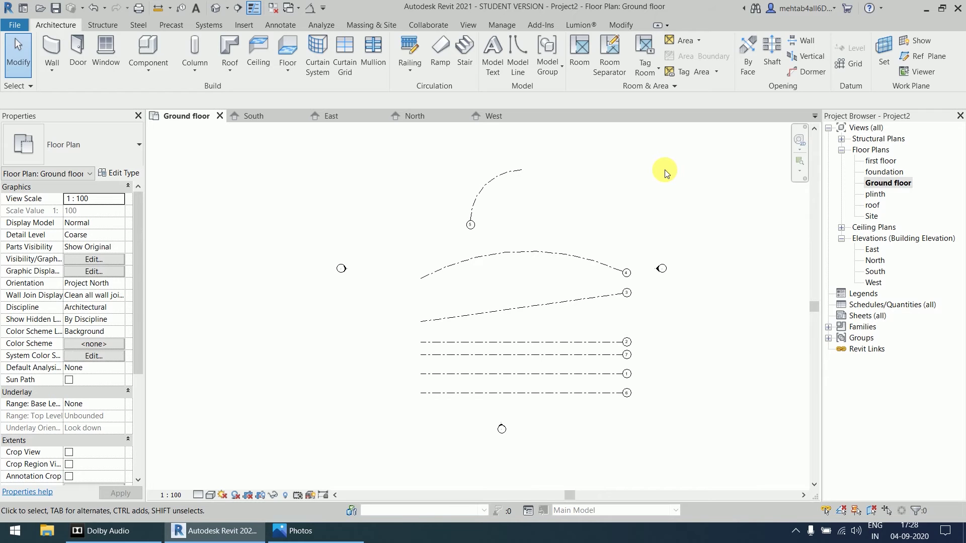
Step: Delete all the straight, sloped and curved practice grid lines from the Ground floor plan
{"action": "left_click_drag", "start_coordinate": [639, 155], "coordinate": [409, 419]}
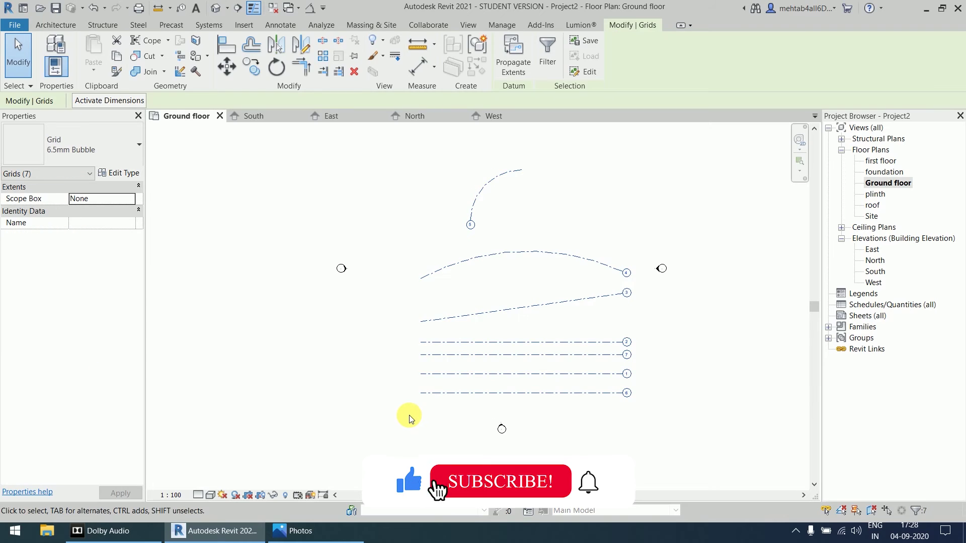
{"action": "key", "text": "Delete"}
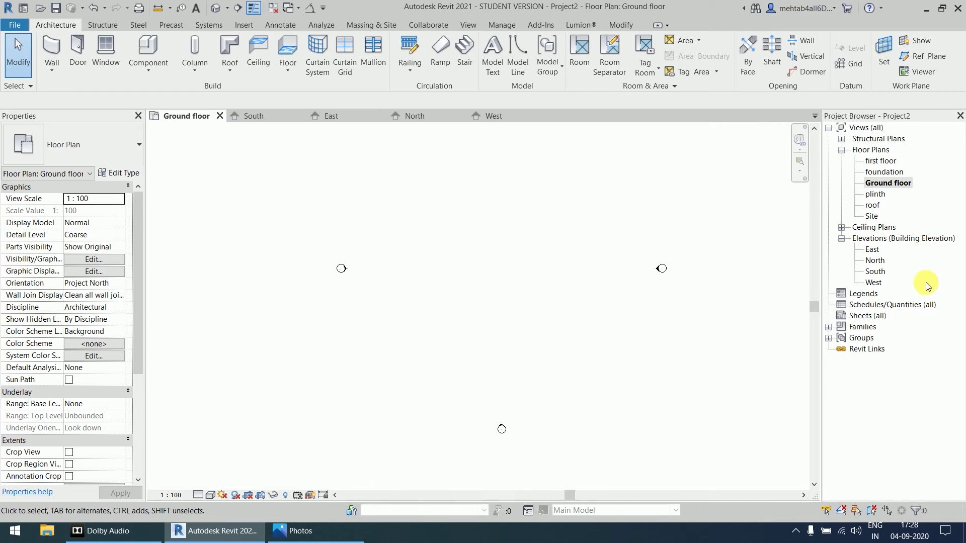
Step: Review the levels in the South elevation, return to the Ground floor plan and switch to Photos for the reference grid layout
{"action": "double_click", "coordinate": [876, 271]}
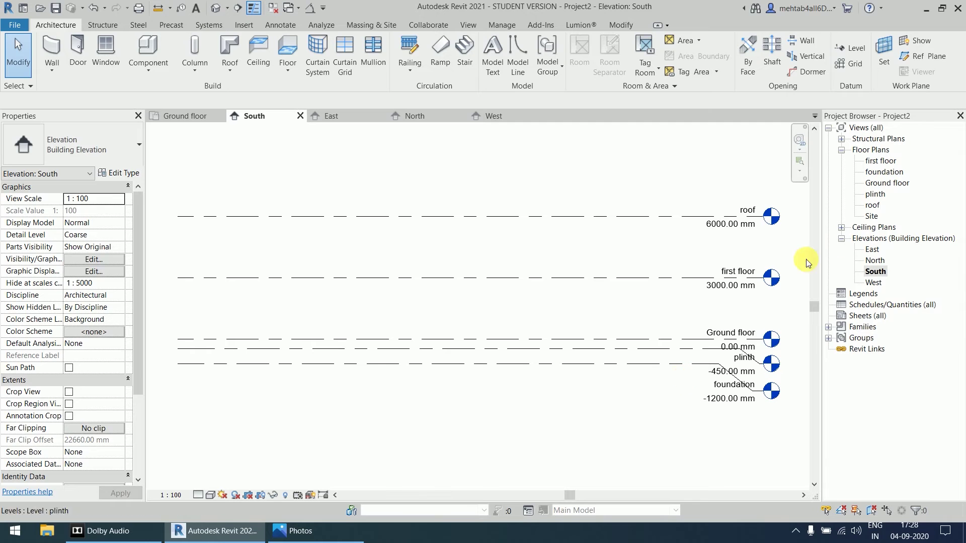
{"action": "double_click", "coordinate": [894, 184]}
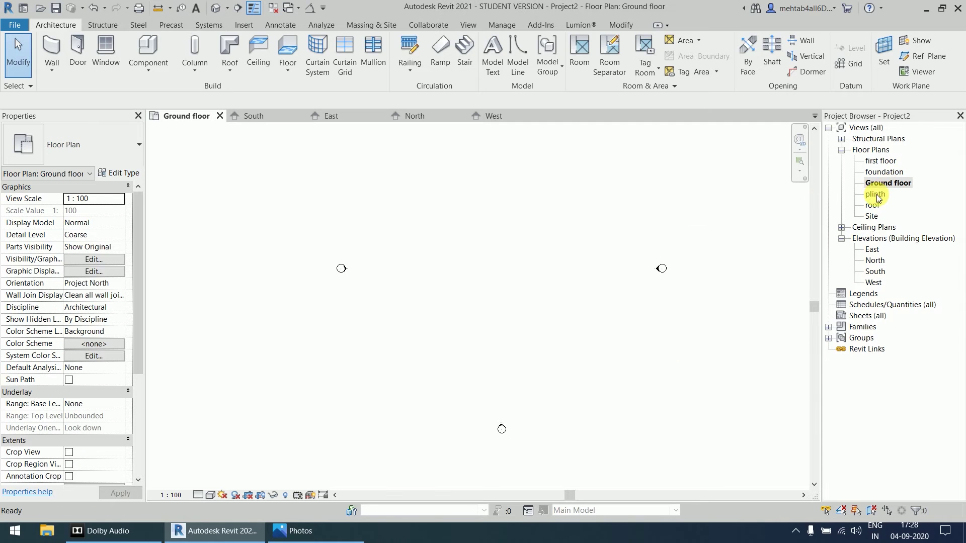
{"action": "middle_click_drag", "start_coordinate": [549, 211], "coordinate": [537, 249]}
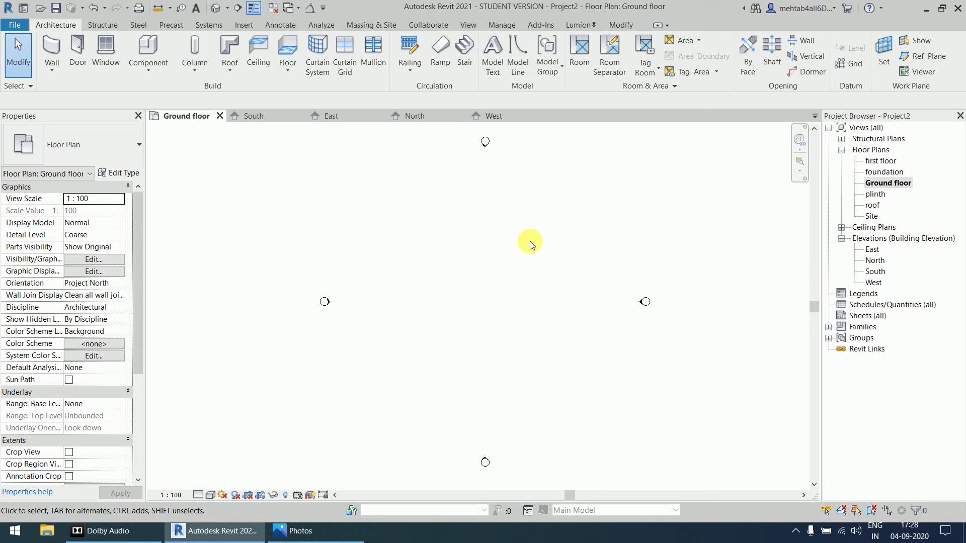
{"action": "left_click", "coordinate": [333, 537]}
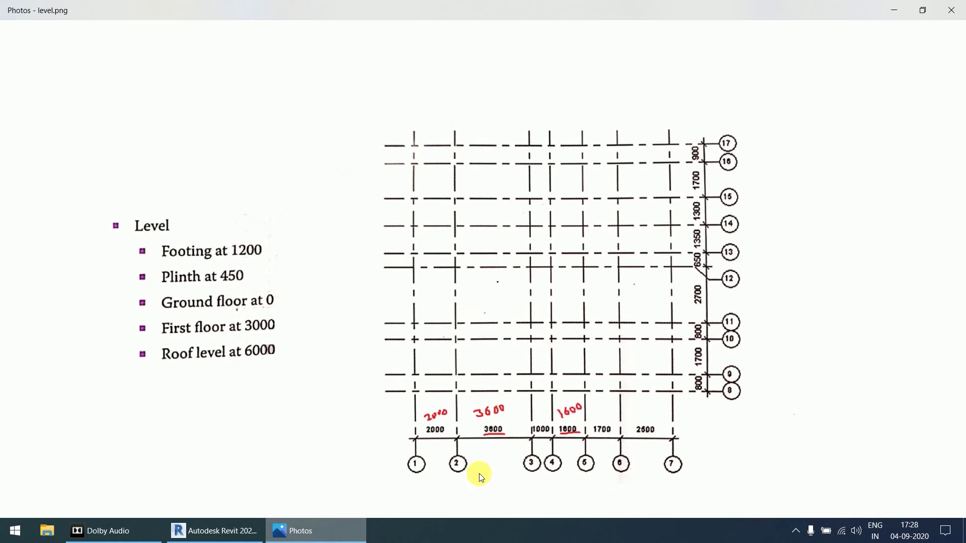
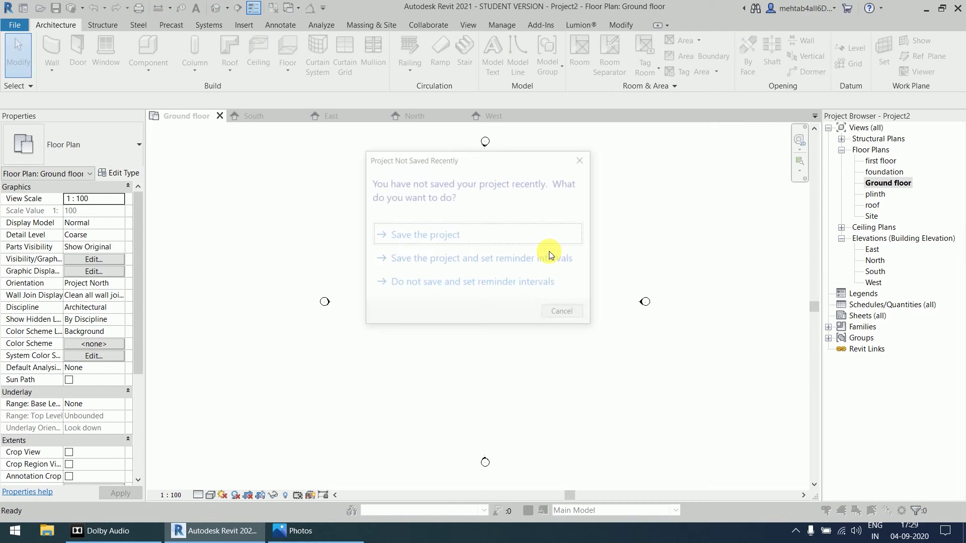
Step: Dismiss the save reminder in Revit and draw a vertical straight grid line between the elevation markers, nearer the west one
{"action": "left_click", "coordinate": [567, 321]}
{"action": "key", "text": "g"}
{"action": "key", "text": "r"}
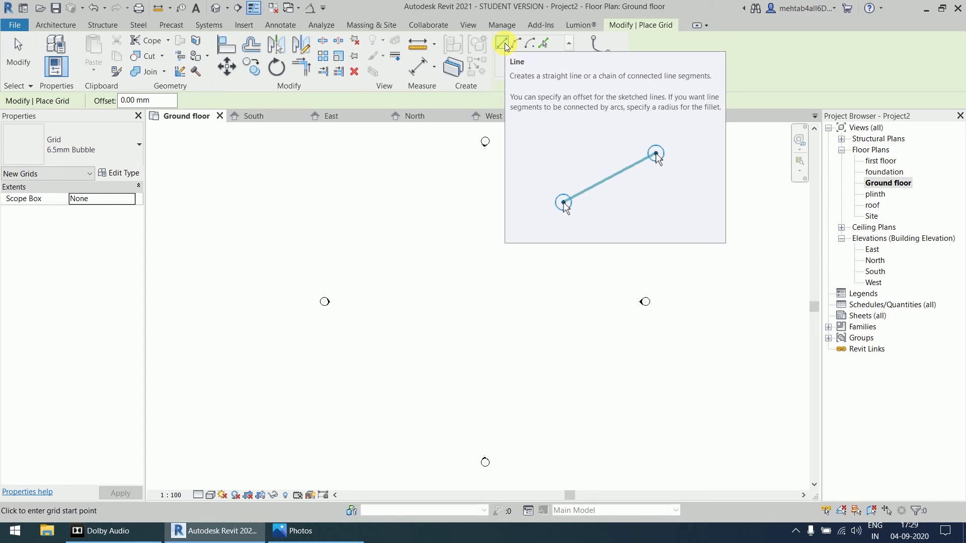
{"action": "left_click", "coordinate": [393, 196]}
{"action": "left_click", "coordinate": [392, 378]}
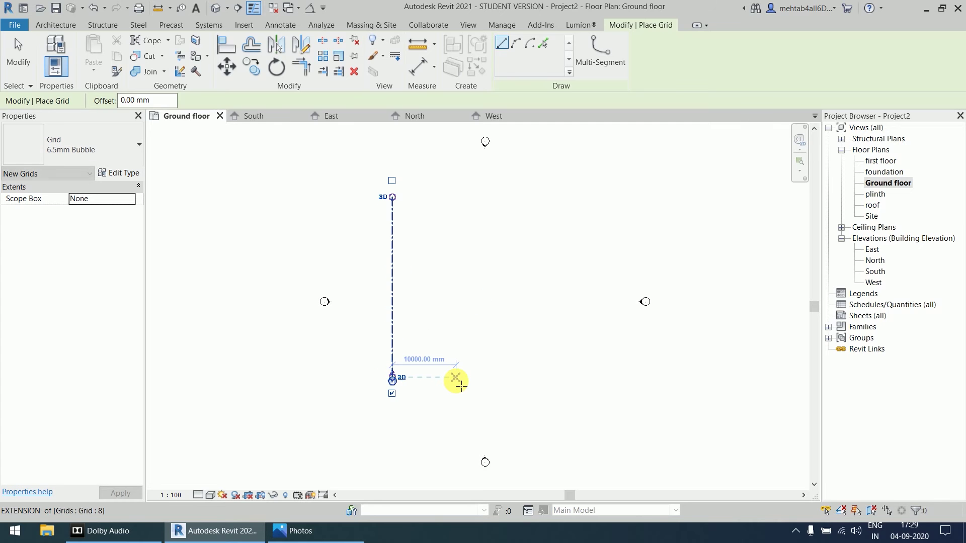
Step: Rename the new vertical grid line as 1
{"action": "scroll", "coordinate": [391, 386], "scroll_direction": "up", "scroll_amount": 5}
{"action": "scroll", "coordinate": [403, 388], "scroll_direction": "up", "scroll_amount": 2}
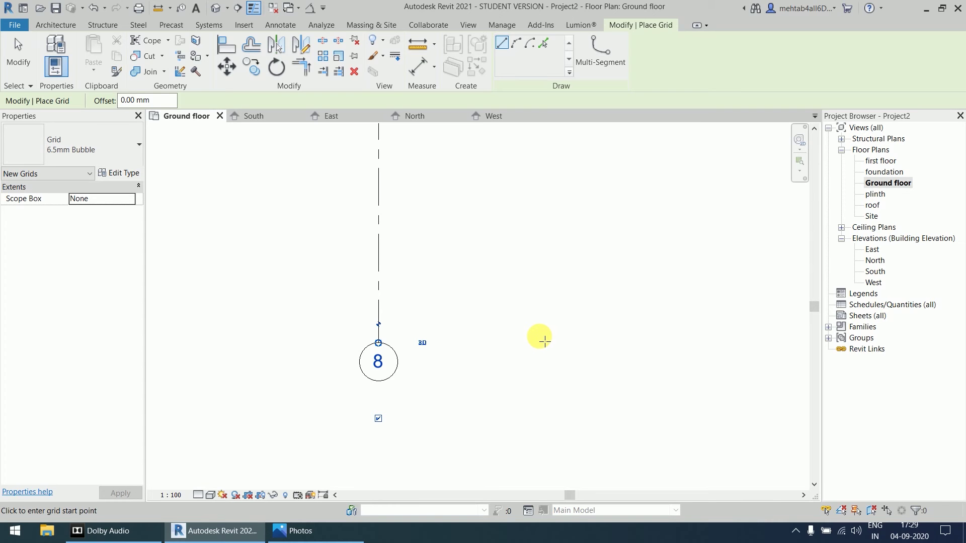
{"action": "key", "text": "Escape"}
{"action": "key", "text": "Escape"}
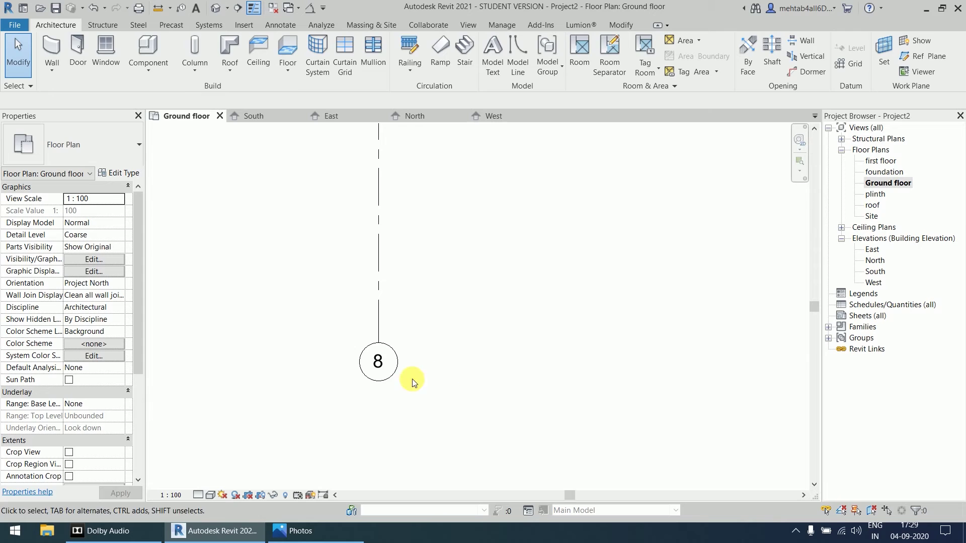
{"action": "double_click", "coordinate": [377, 360]}
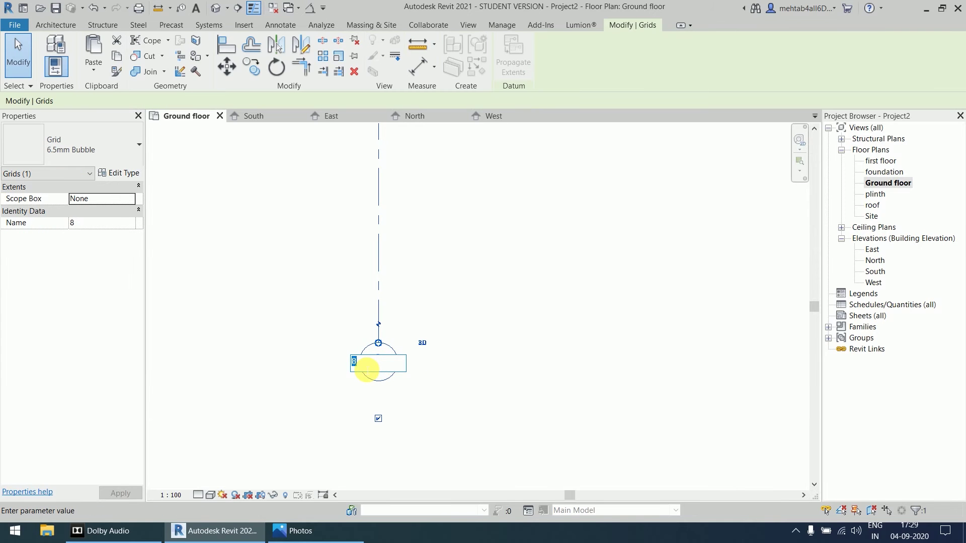
{"action": "type", "text": "1"}
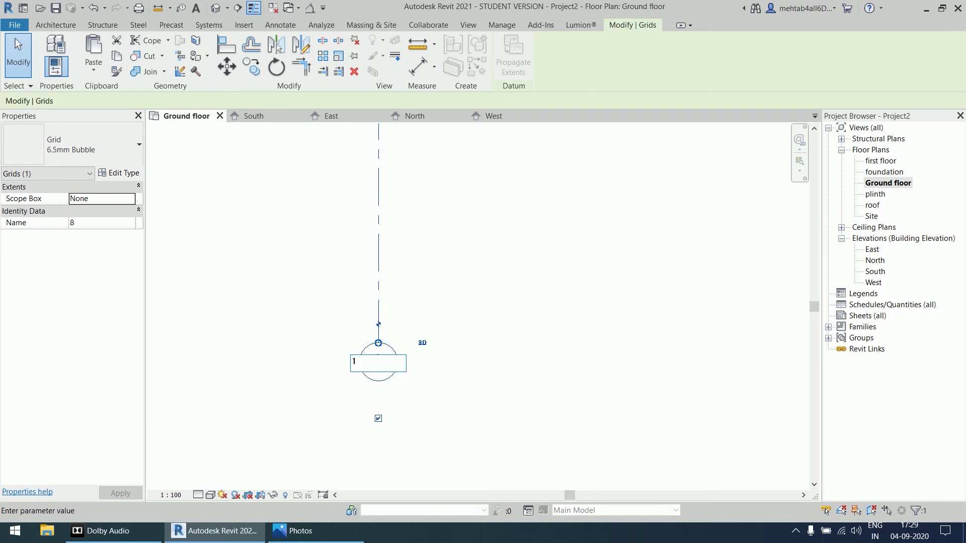
{"action": "left_click", "coordinate": [439, 412]}
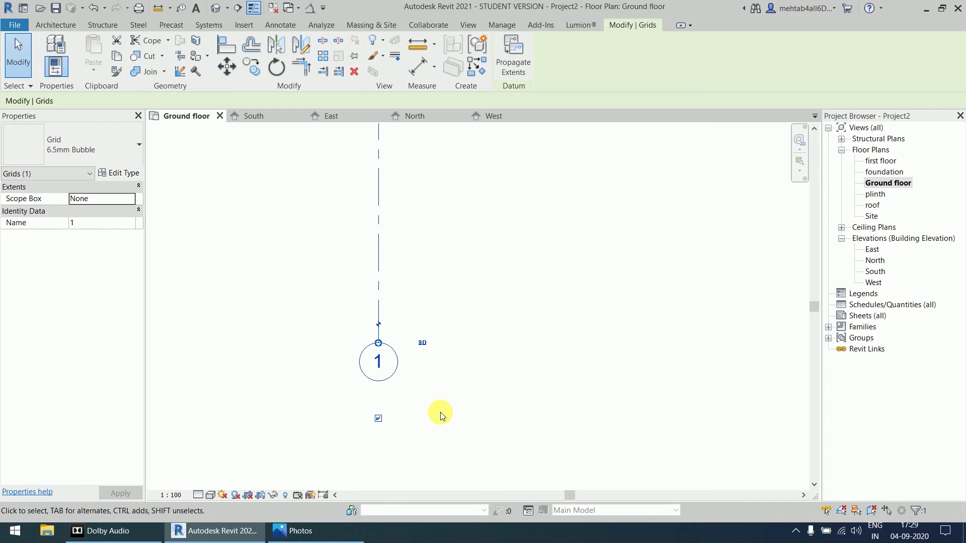
{"action": "left_click", "coordinate": [450, 406]}
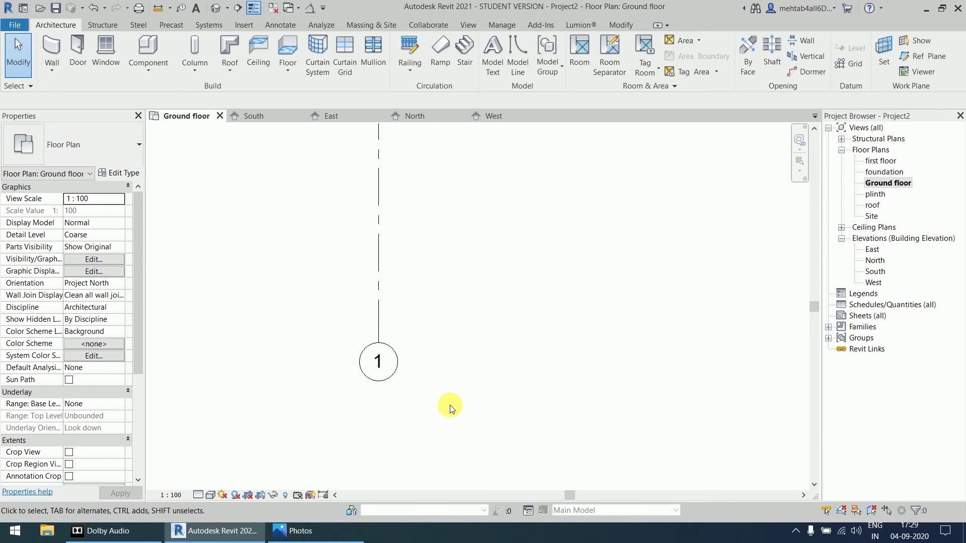
Step: Use Pick Lines with a 2000 mm offset to add a parallel vertical grid line to the right of grid 1
{"action": "key", "text": "g"}
{"action": "key", "text": "r"}
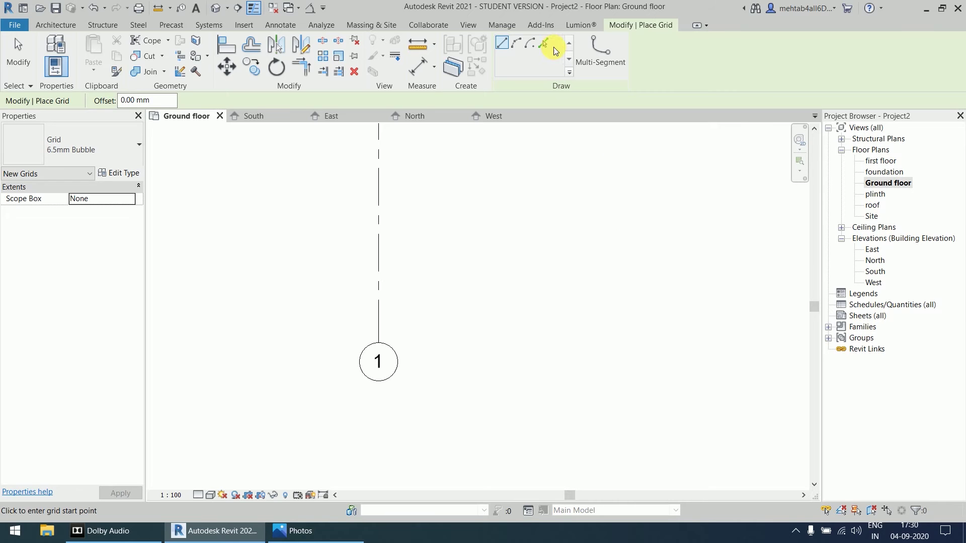
{"action": "left_click", "coordinate": [547, 43]}
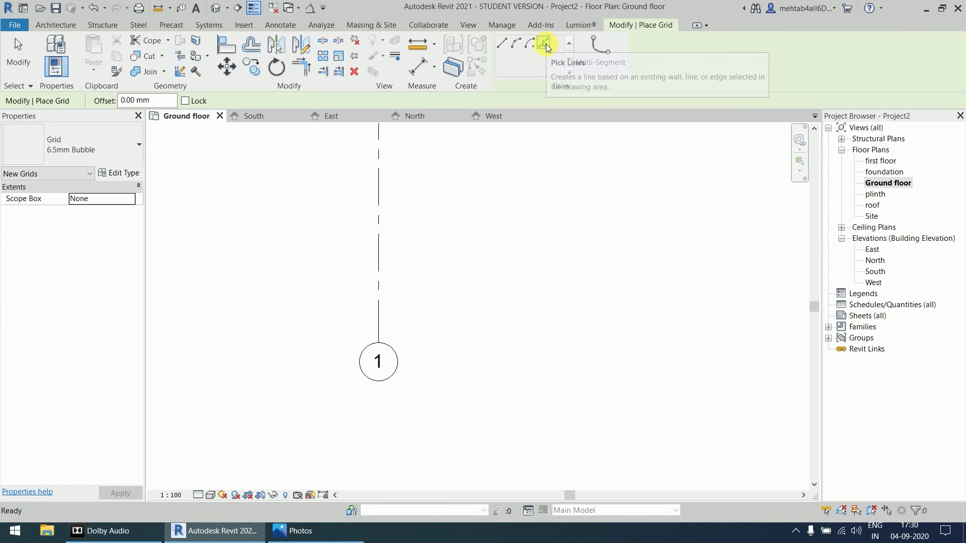
{"action": "left_click", "coordinate": [153, 100]}
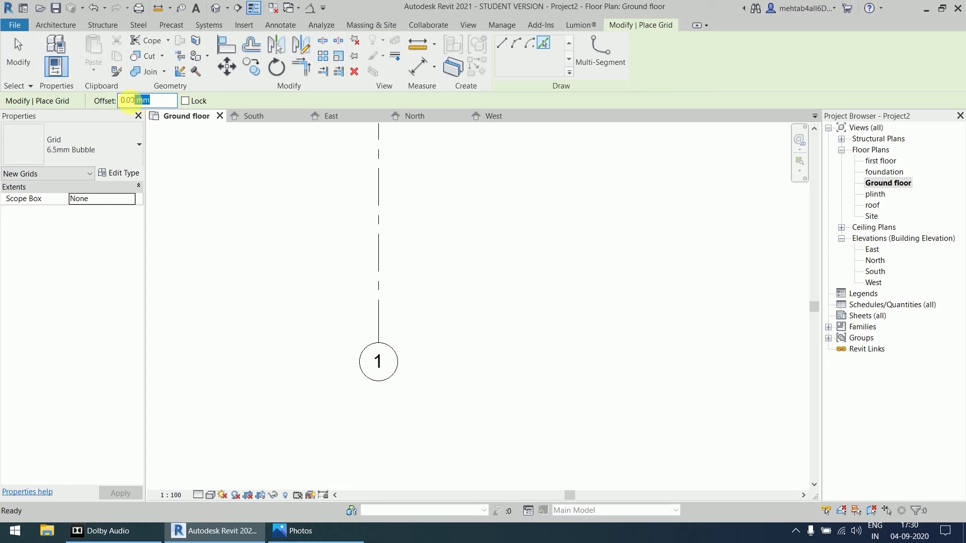
{"action": "type", "text": "2000"}
{"action": "key", "text": "Return"}
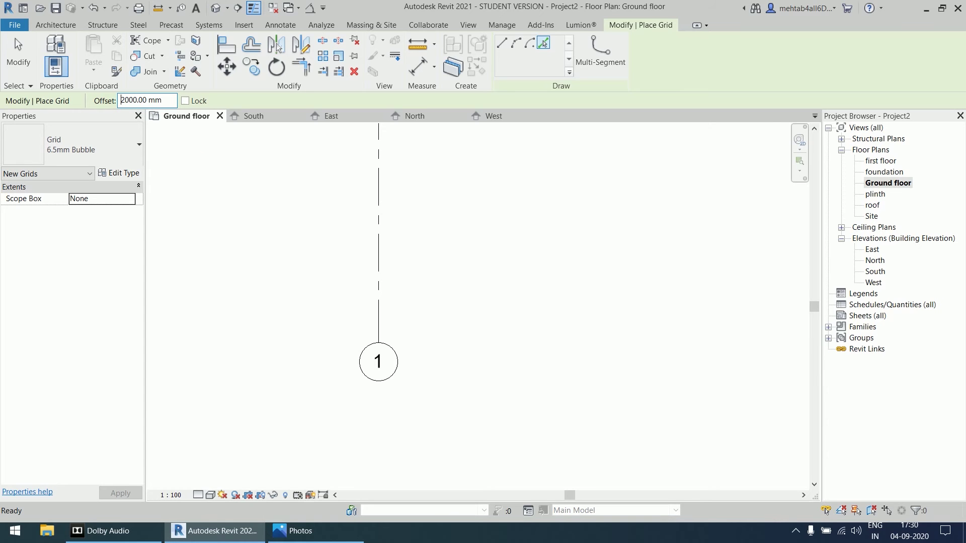
{"action": "left_click", "coordinate": [385, 237]}
Step: Use Pick Lines to add a vertical grid line 3600 mm to the right of grid 2 and another 1000 mm beyond it
{"action": "scroll", "coordinate": [624, 266], "scroll_direction": "down", "scroll_amount": 1}
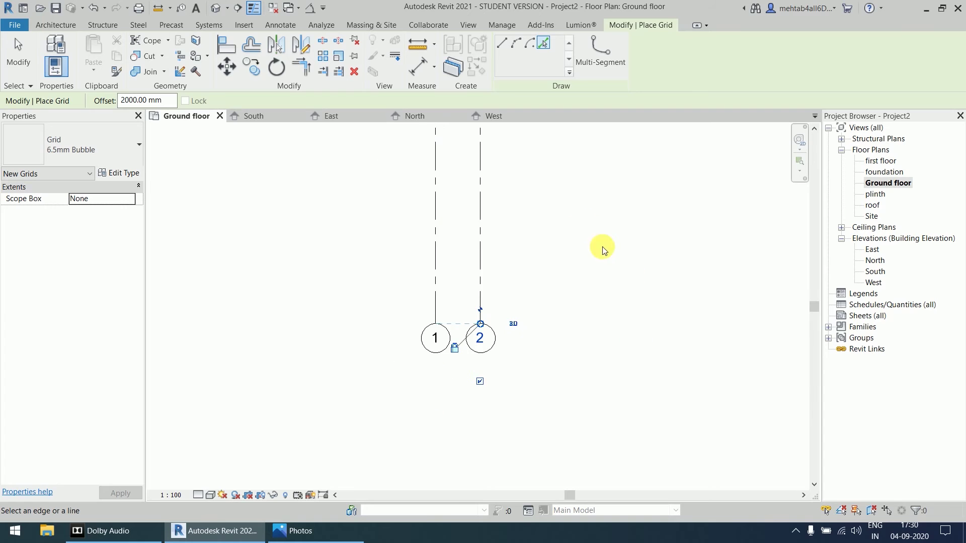
{"action": "middle_click_drag", "start_coordinate": [586, 225], "coordinate": [494, 287]}
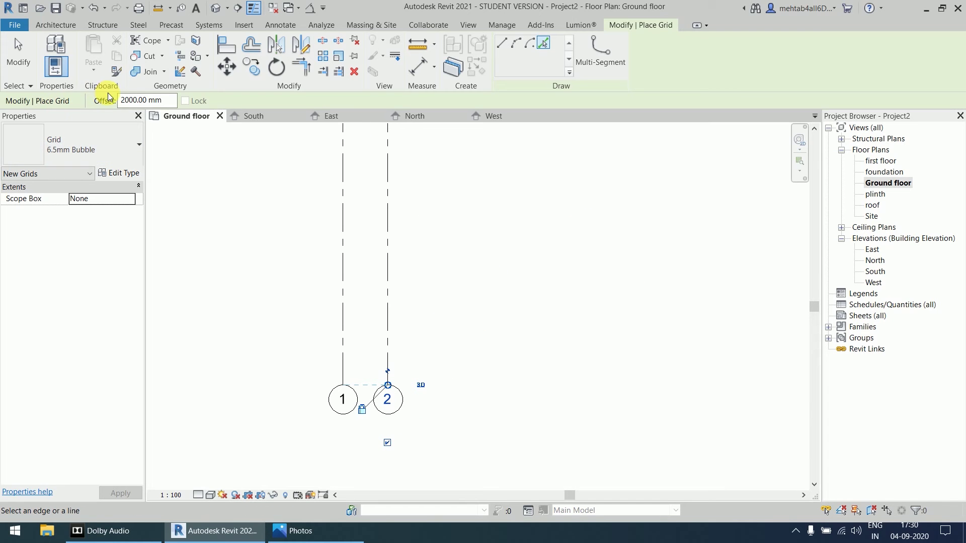
{"action": "left_click_drag", "start_coordinate": [174, 100], "coordinate": [119, 101]}
{"action": "type", "text": "36"}
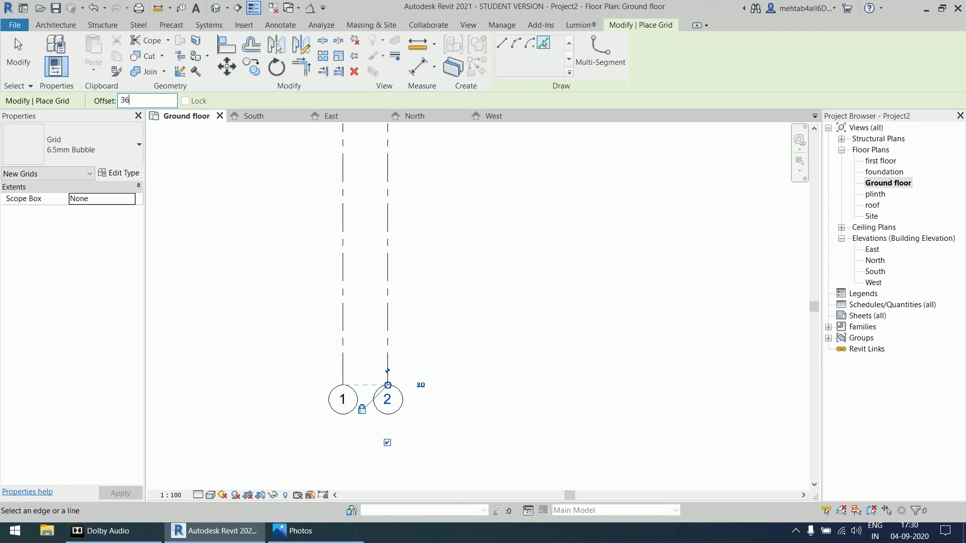
{"action": "left_click", "coordinate": [392, 257]}
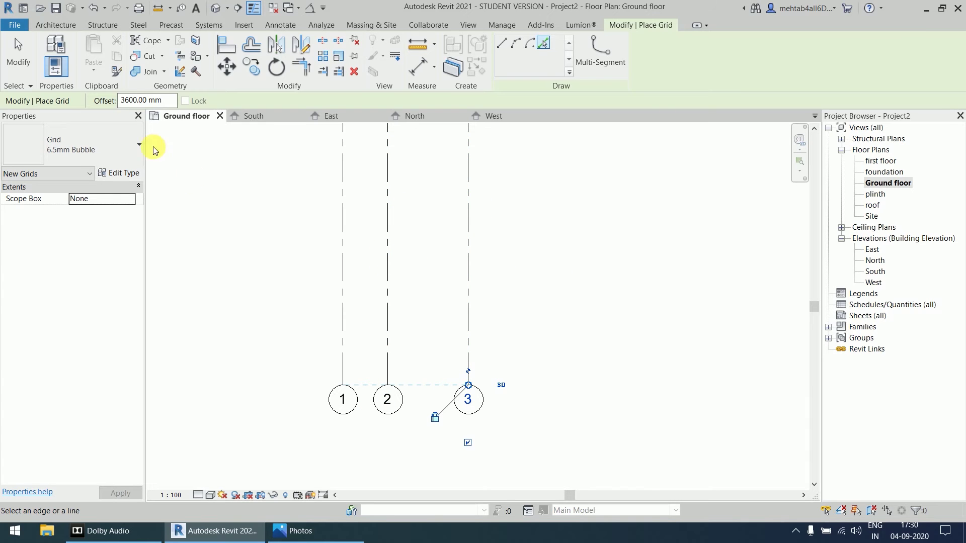
{"action": "left_click", "coordinate": [125, 101]}
{"action": "type", "text": "10"}
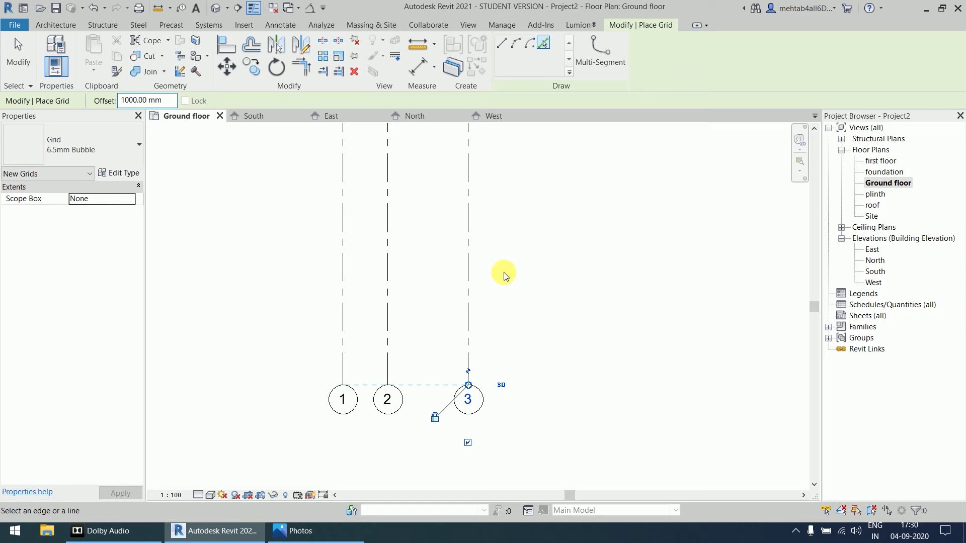
{"action": "left_click", "coordinate": [471, 281]}
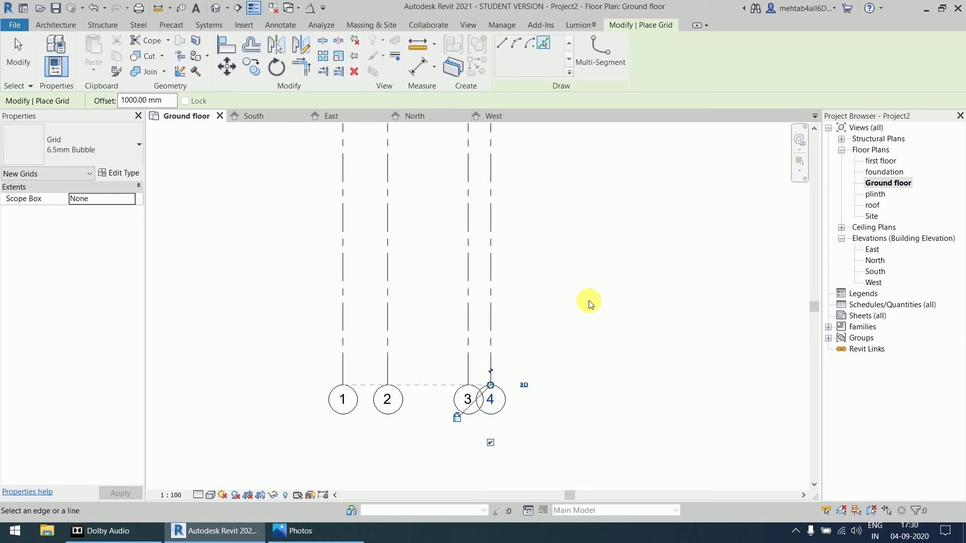
Step: Use Pick Lines to add a vertical grid line 1600 mm to the right of grid 4 and another 1700 mm beyond it
{"action": "left_click", "coordinate": [130, 101]}
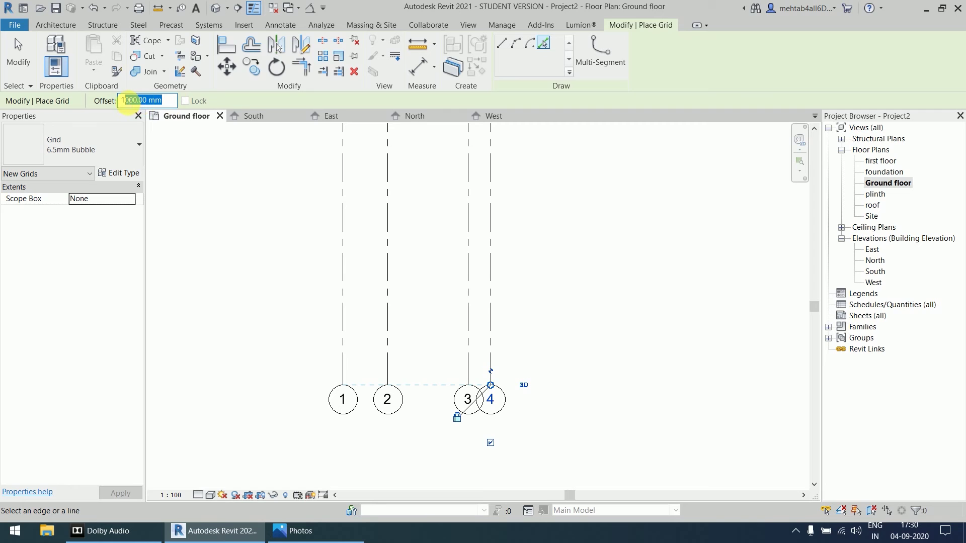
{"action": "type", "text": "1600"}
{"action": "key", "text": "Return"}
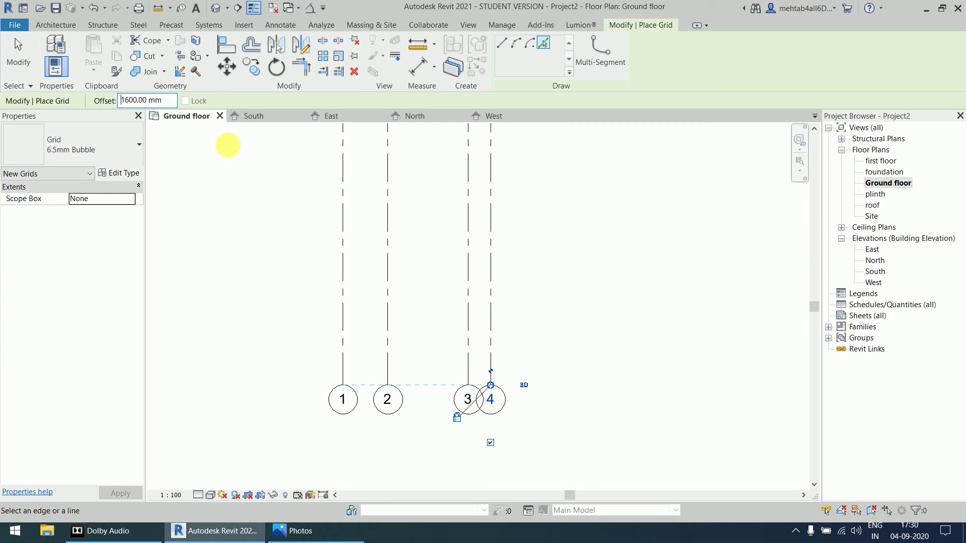
{"action": "left_click", "coordinate": [492, 310]}
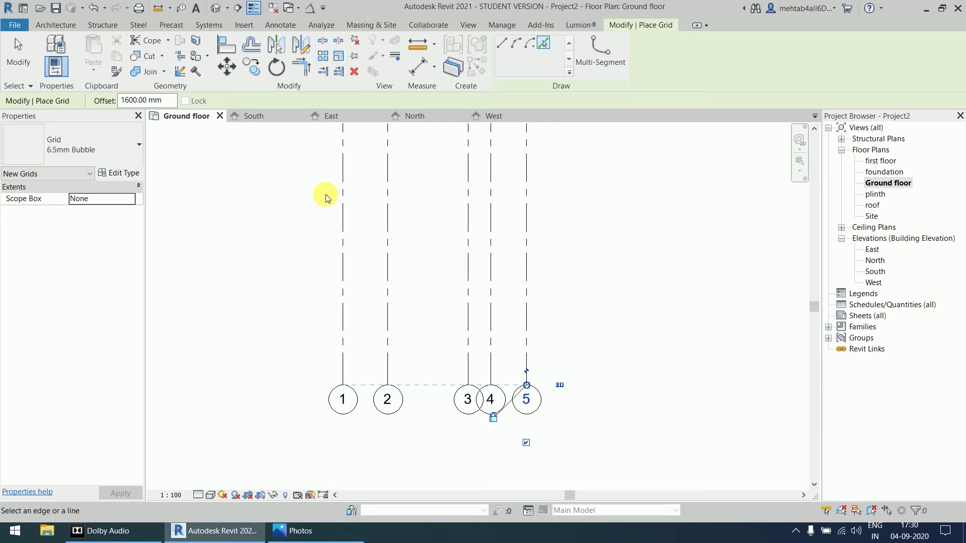
{"action": "left_click_drag", "start_coordinate": [161, 100], "coordinate": [110, 104]}
{"action": "type", "text": "1700"}
{"action": "key", "text": "Return"}
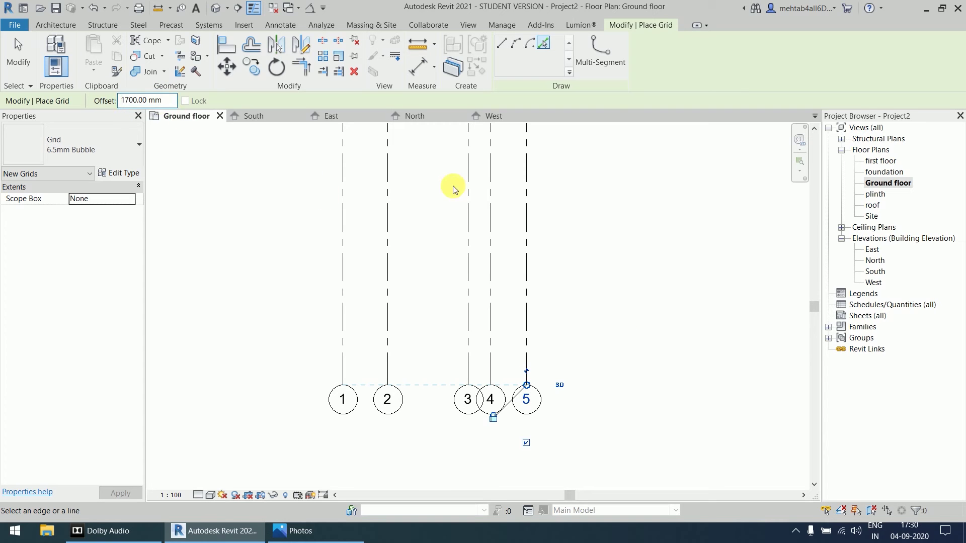
{"action": "left_click", "coordinate": [526, 319]}
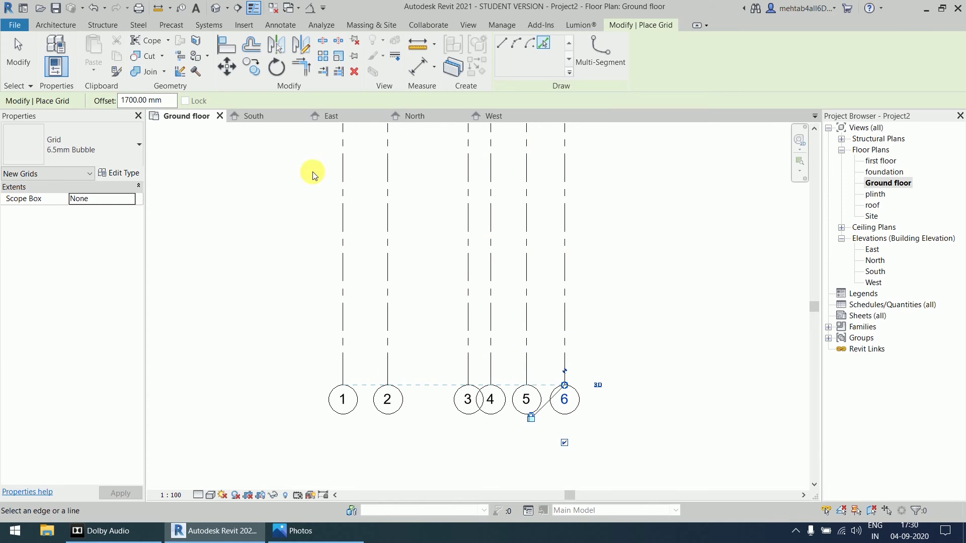
Step: Use Pick Lines with a 2500 mm offset to add a vertical grid line to the right of grid 6
{"action": "left_click", "coordinate": [162, 101]}
{"action": "left_click_drag", "start_coordinate": [162, 101], "coordinate": [119, 101]}
{"action": "type", "text": "25"}
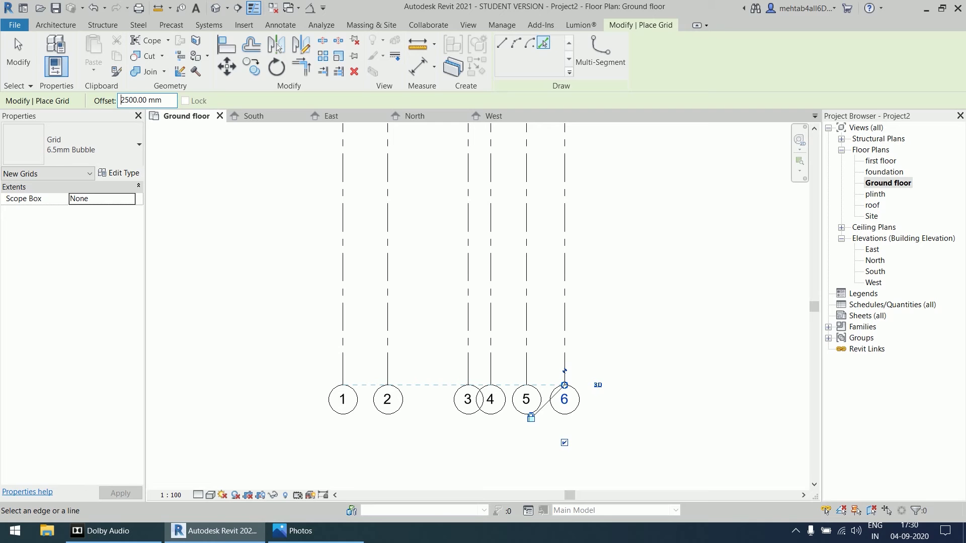
{"action": "left_click", "coordinate": [565, 315]}
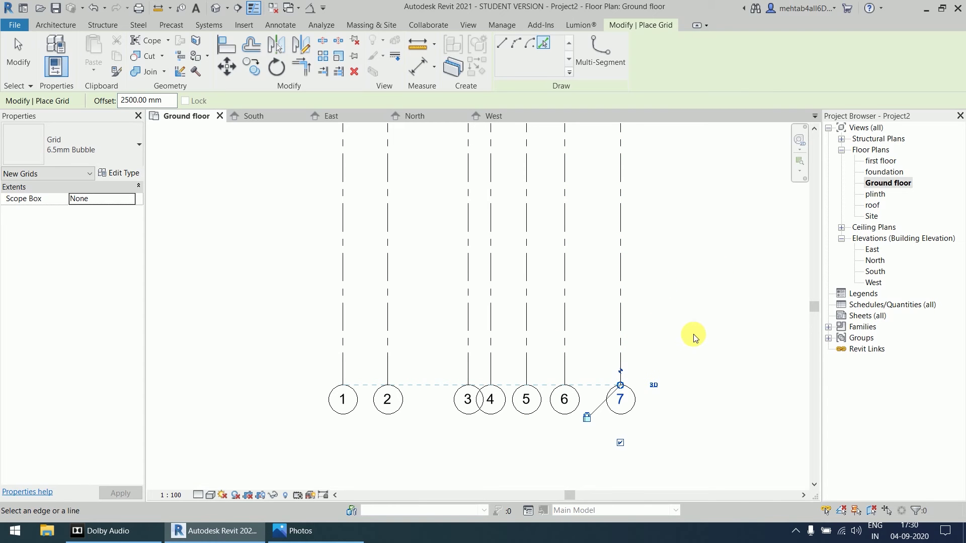
Step: End the Grid command and examine the horizontal grid spacings in the level.png reference image in Photos
{"action": "key", "text": "Escape"}
{"action": "key", "text": "Escape"}
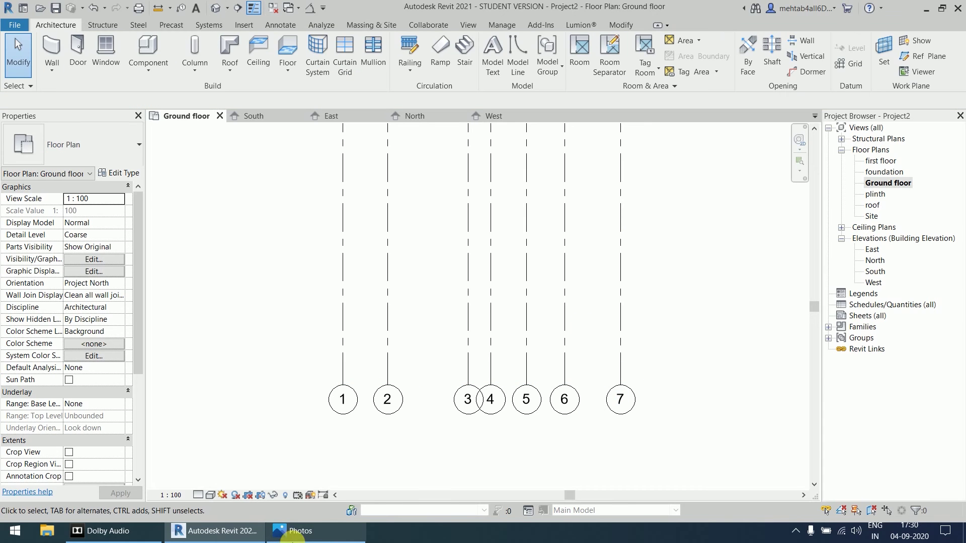
{"action": "left_click", "coordinate": [305, 531]}
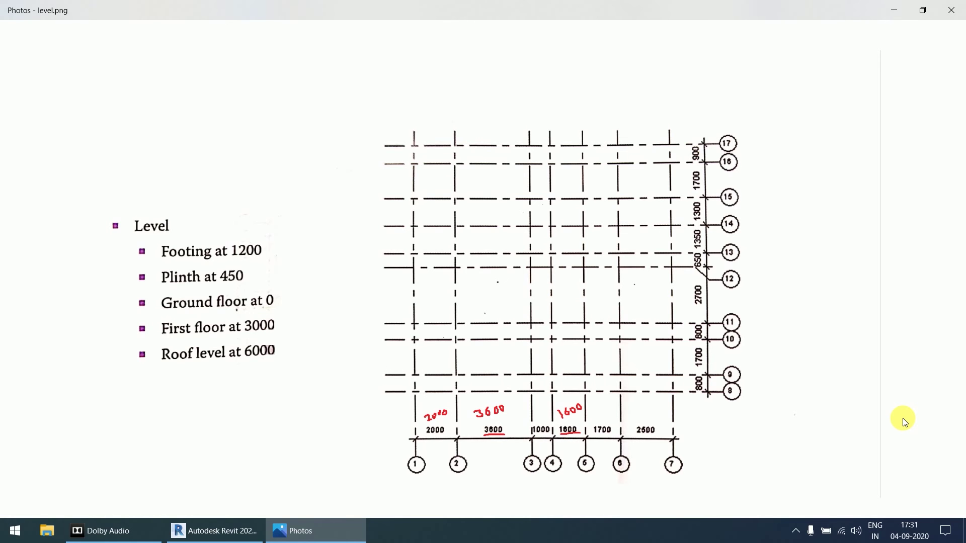
{"action": "scroll", "coordinate": [786, 276], "scroll_direction": "up", "scroll_amount": 2}
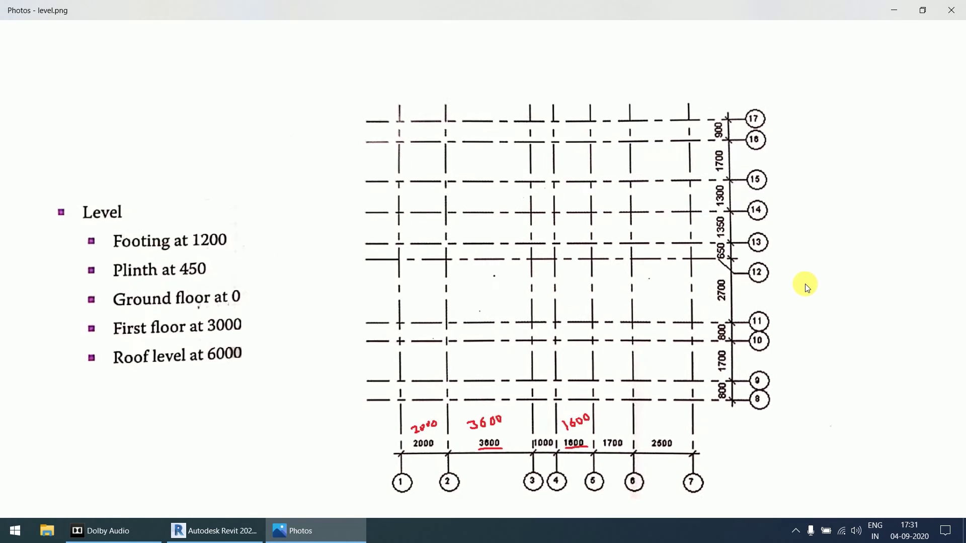
{"action": "scroll", "coordinate": [845, 295], "scroll_direction": "right", "scroll_amount": 1}
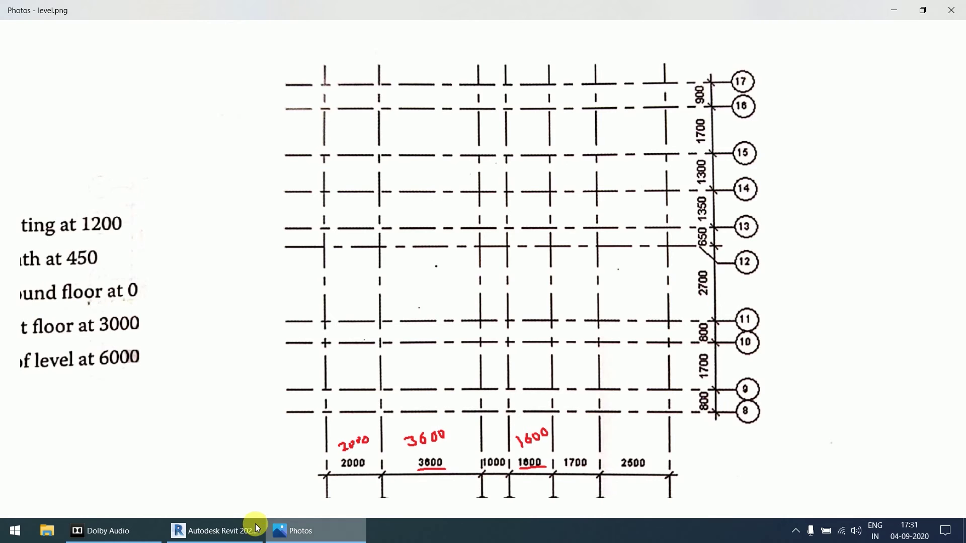
Step: Switch back to Revit and draw a horizontal grid line across grids 1 to 7, just above their bubbles
{"action": "left_click", "coordinate": [227, 531]}
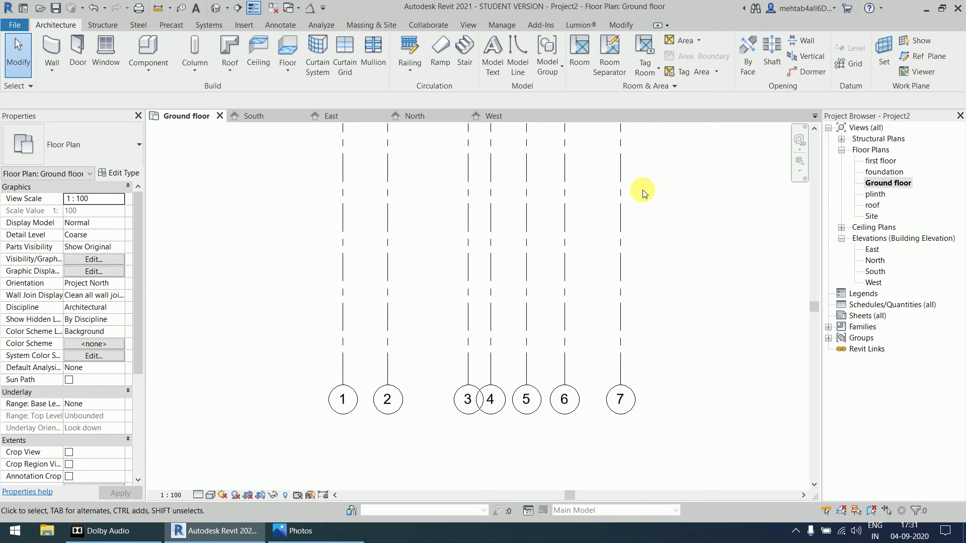
{"action": "key", "text": "g"}
{"action": "key", "text": "r"}
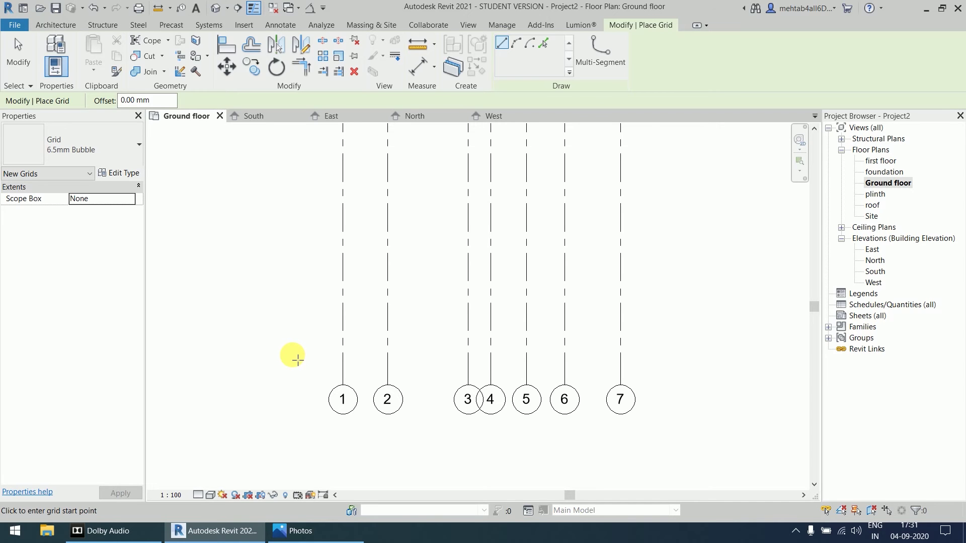
{"action": "left_click", "coordinate": [254, 354]}
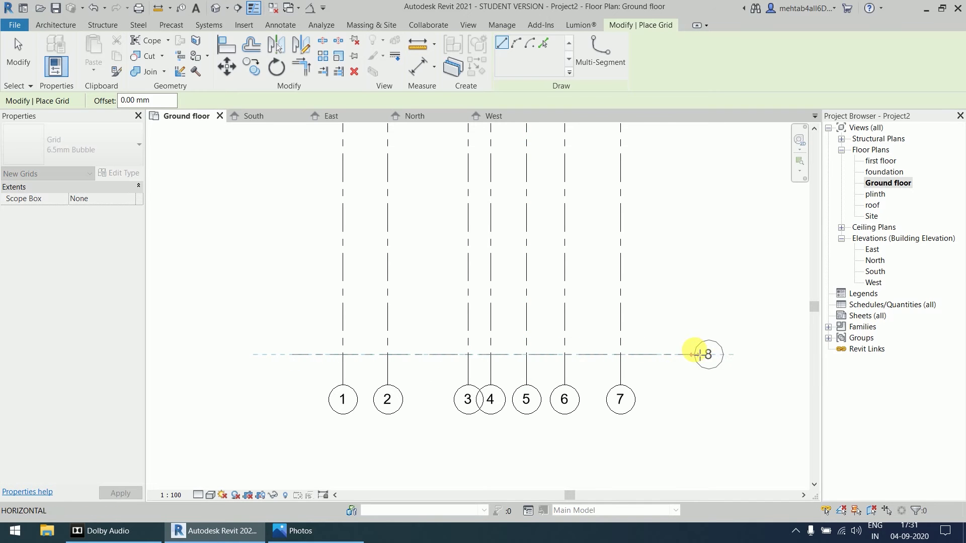
{"action": "left_click", "coordinate": [706, 355]}
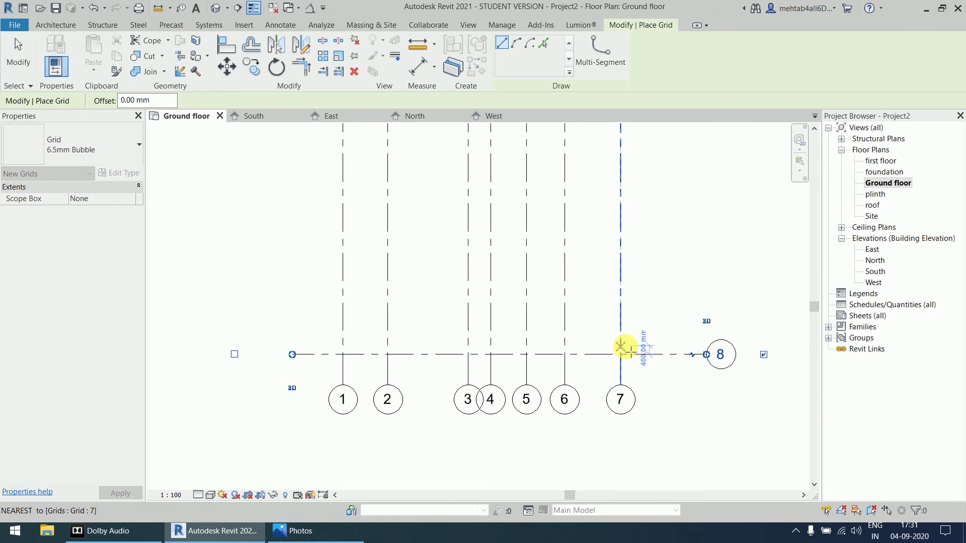
Step: Use Pick Lines to add a horizontal grid line 800 mm above grid 8 and another 1700 mm above that one
{"action": "left_click", "coordinate": [544, 42]}
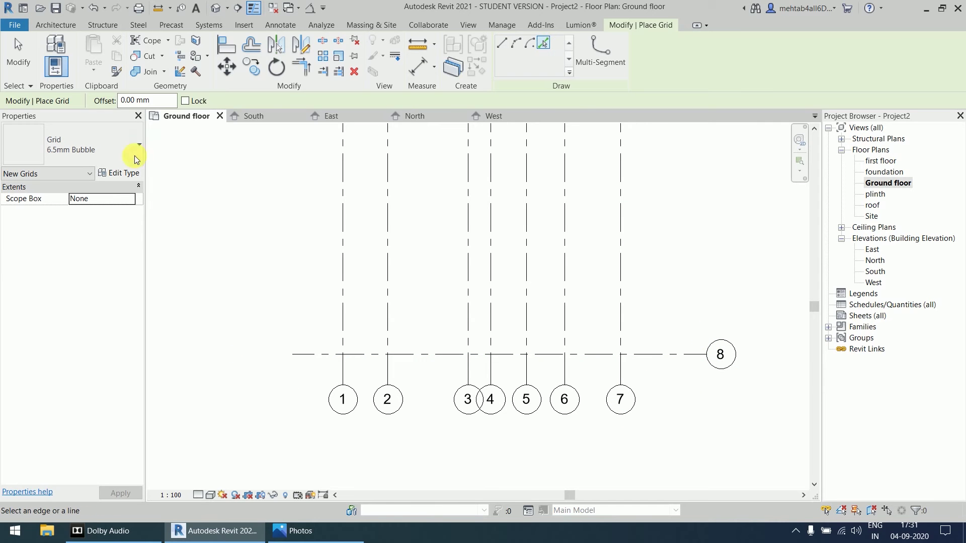
{"action": "left_click_drag", "start_coordinate": [151, 100], "coordinate": [106, 108]}
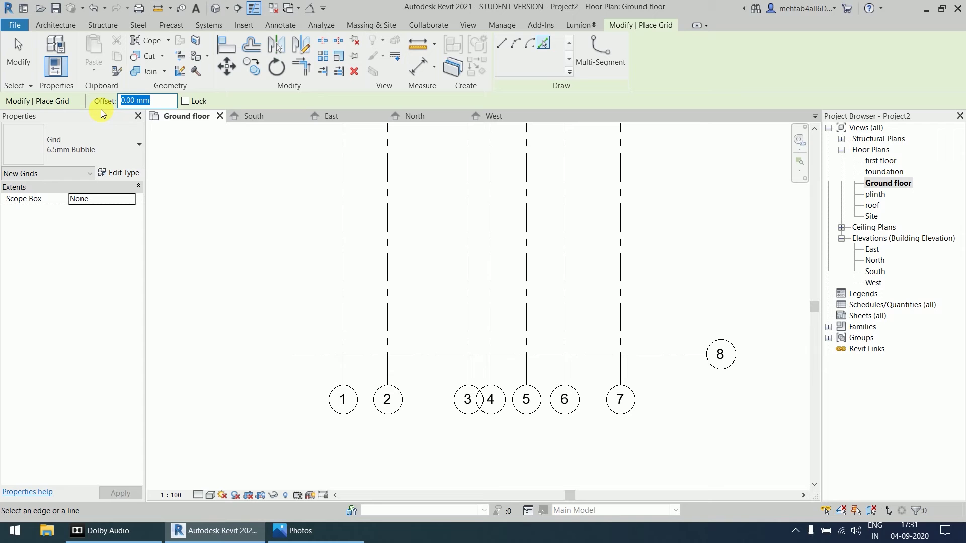
{"action": "type", "text": "800"}
{"action": "key", "text": "Return"}
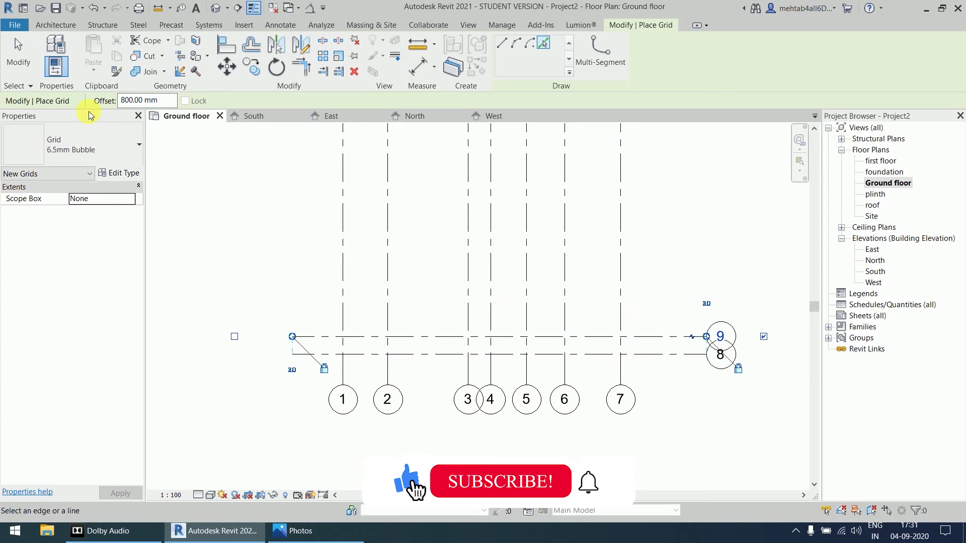
{"action": "left_click_drag", "start_coordinate": [132, 101], "coordinate": [113, 101]}
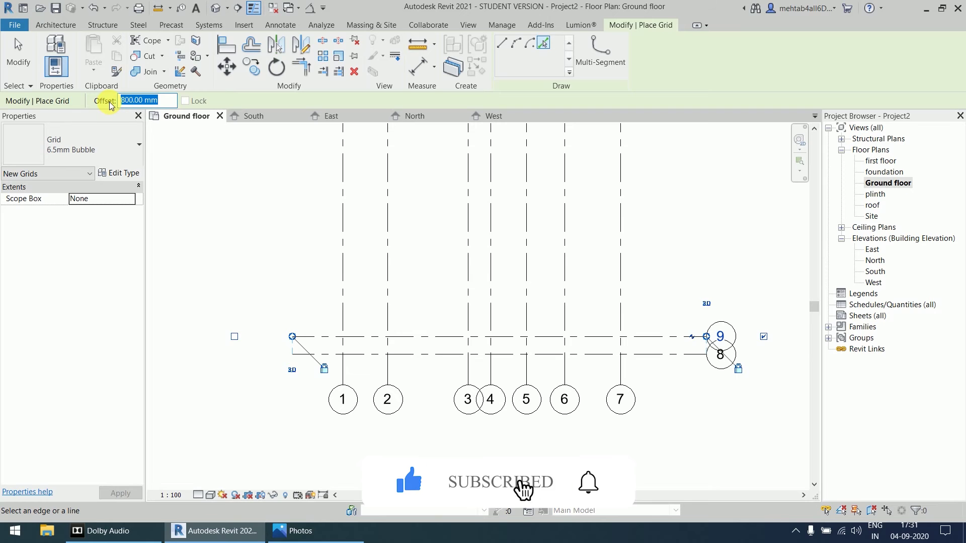
{"action": "type", "text": "1700"}
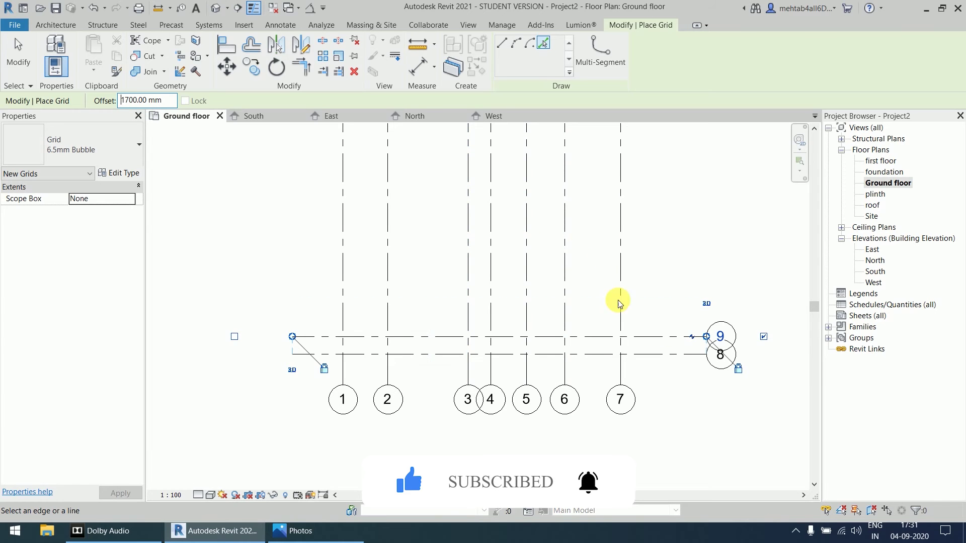
{"action": "left_click", "coordinate": [671, 335]}
Step: Use Pick Lines to add a horizontal grid line 800 mm above grid 10 and another 2700 mm above that one
{"action": "left_click_drag", "start_coordinate": [183, 104], "coordinate": [101, 102]}
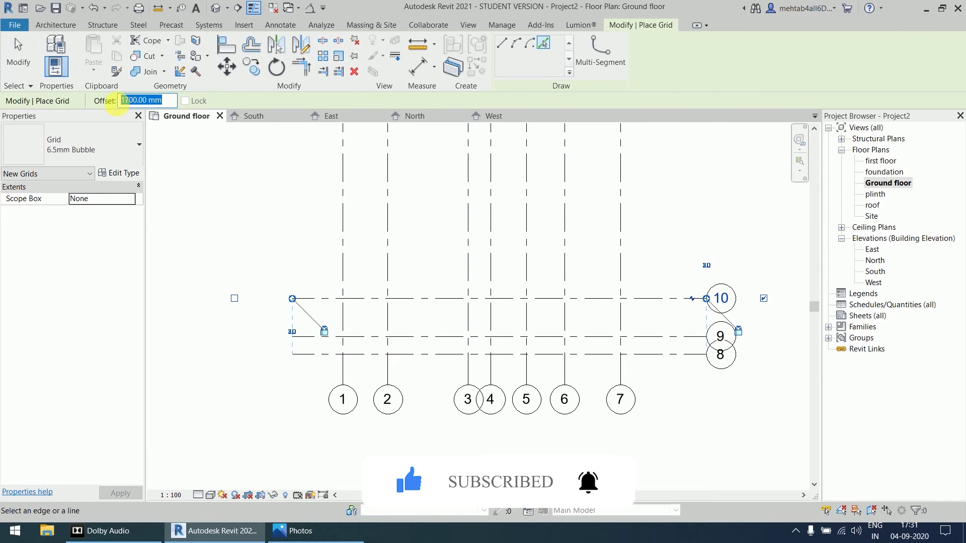
{"action": "type", "text": "800"}
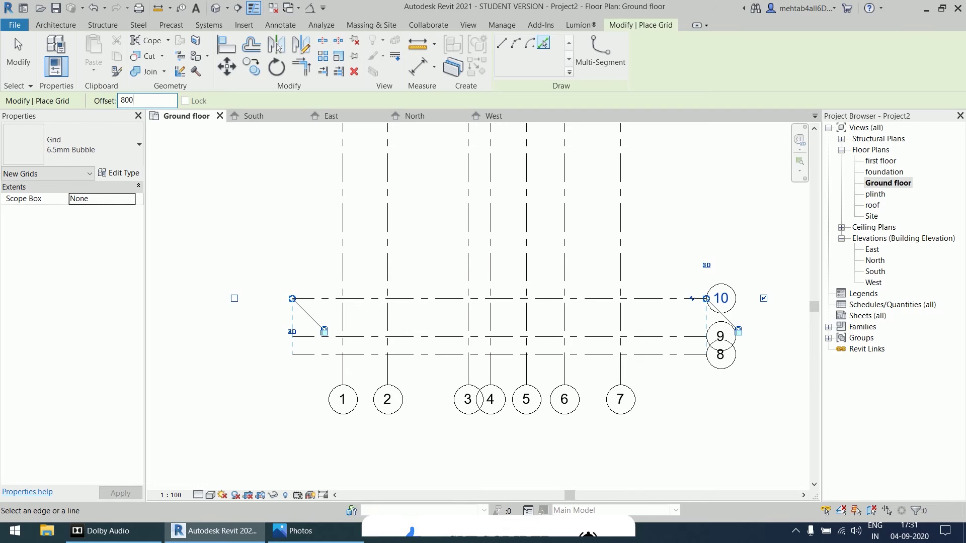
{"action": "left_click", "coordinate": [655, 300]}
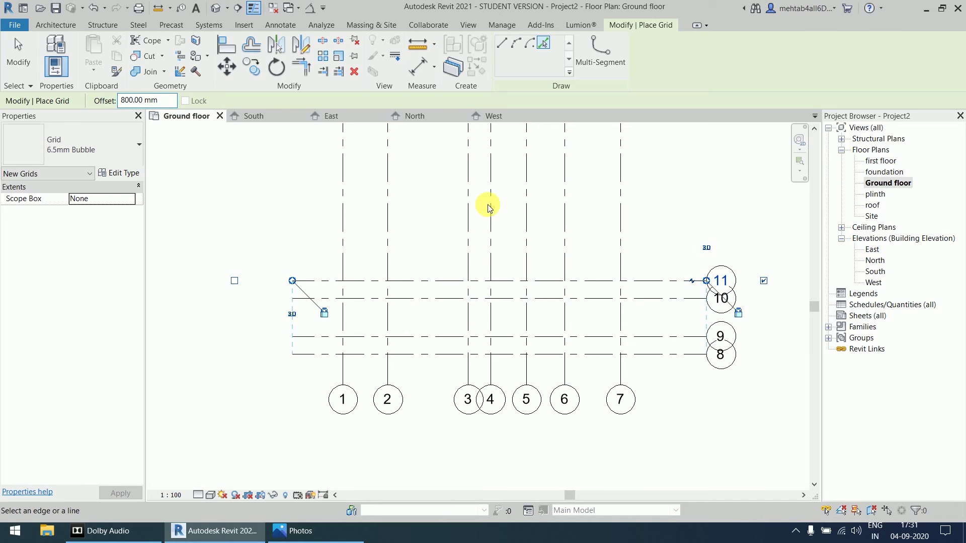
{"action": "left_click_drag", "start_coordinate": [176, 102], "coordinate": [123, 103]}
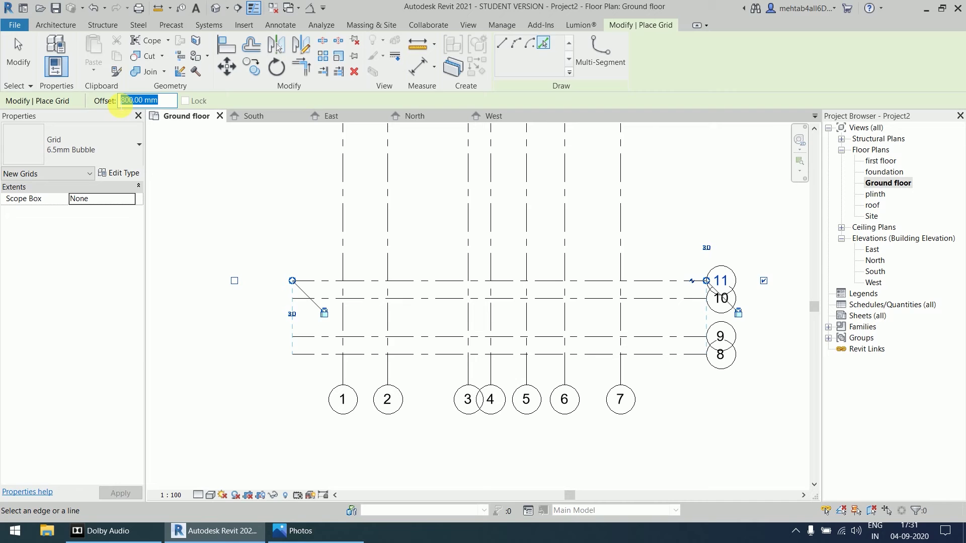
{"action": "type", "text": "27"}
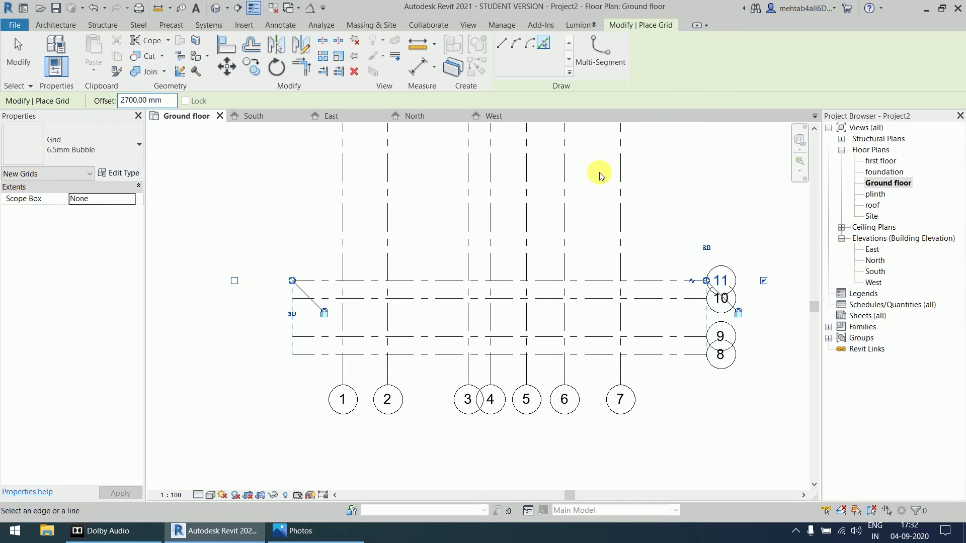
{"action": "left_click", "coordinate": [662, 280]}
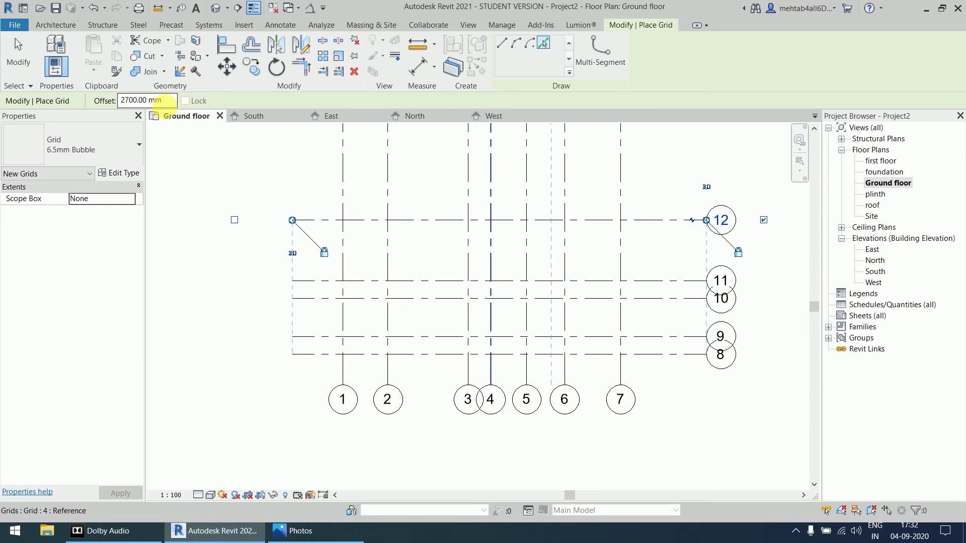
Step: Use Pick Lines to add a horizontal grid line 650 mm above grid 12 and another 1350 mm above that one
{"action": "left_click_drag", "start_coordinate": [166, 103], "coordinate": [119, 105]}
{"action": "type", "text": "65"}
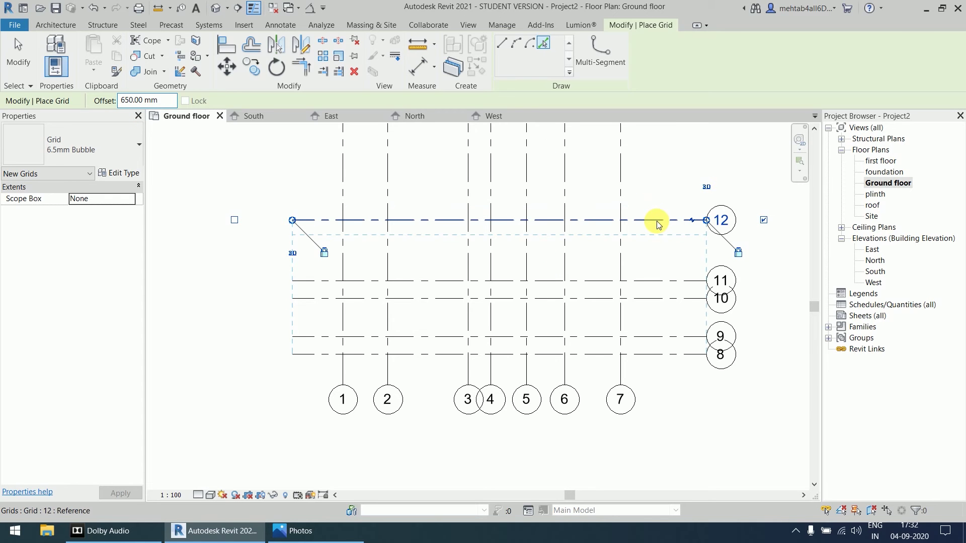
{"action": "left_click", "coordinate": [658, 222]}
{"action": "middle_click_drag", "start_coordinate": [664, 155], "coordinate": [666, 261]}
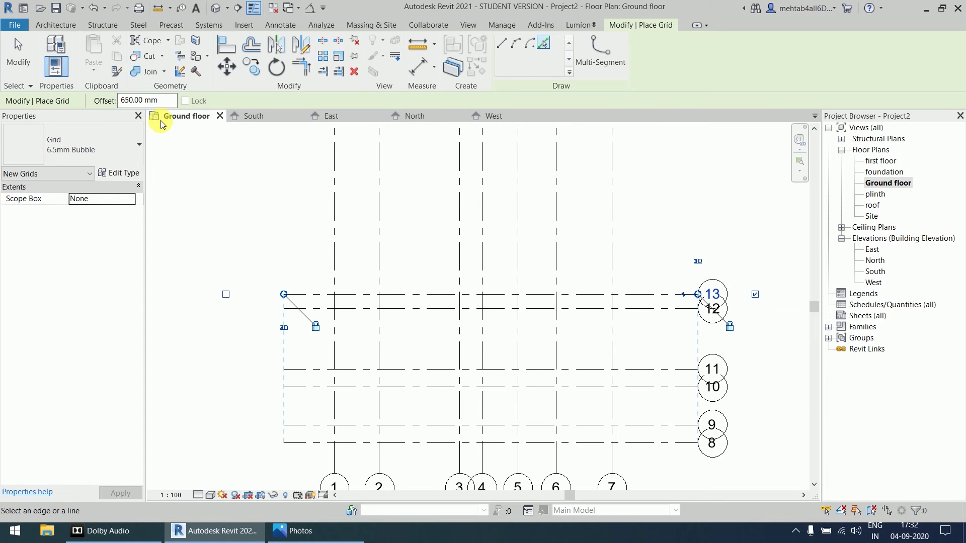
{"action": "left_click_drag", "start_coordinate": [166, 106], "coordinate": [128, 106]}
{"action": "type", "text": "1350"}
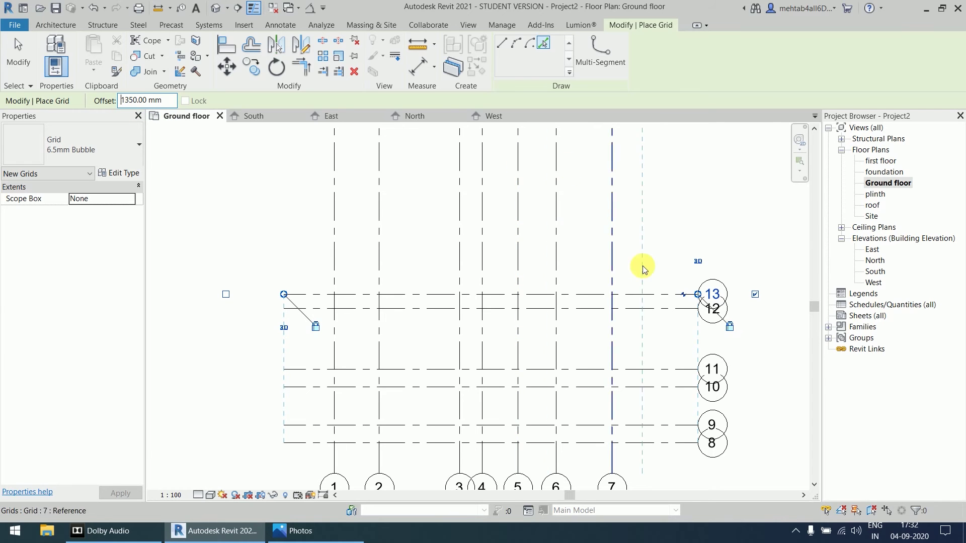
{"action": "left_click", "coordinate": [651, 294]}
Step: Use Pick Lines to add a horizontal grid line 1300 mm above grid 14 and another 1700 mm above that one
{"action": "left_click_drag", "start_coordinate": [166, 107], "coordinate": [110, 103]}
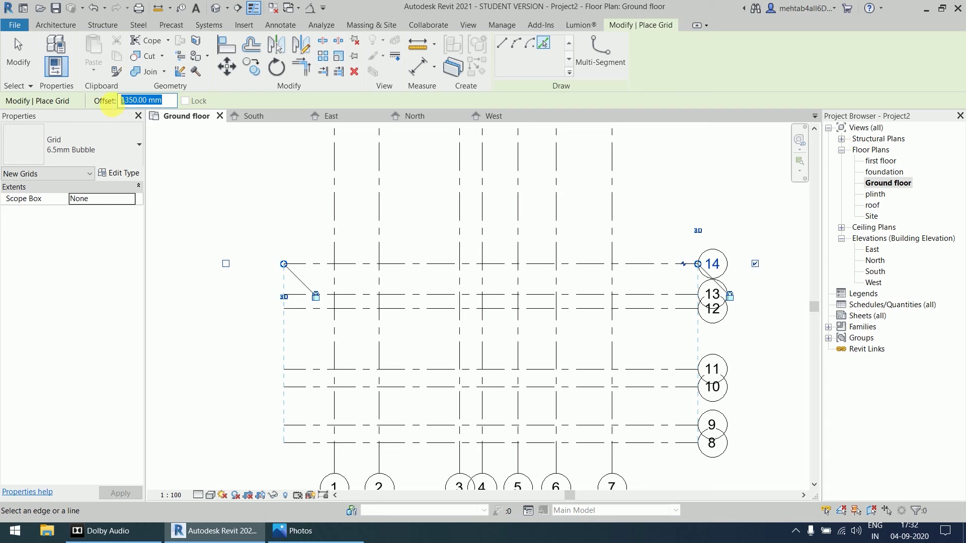
{"action": "type", "text": "1300"}
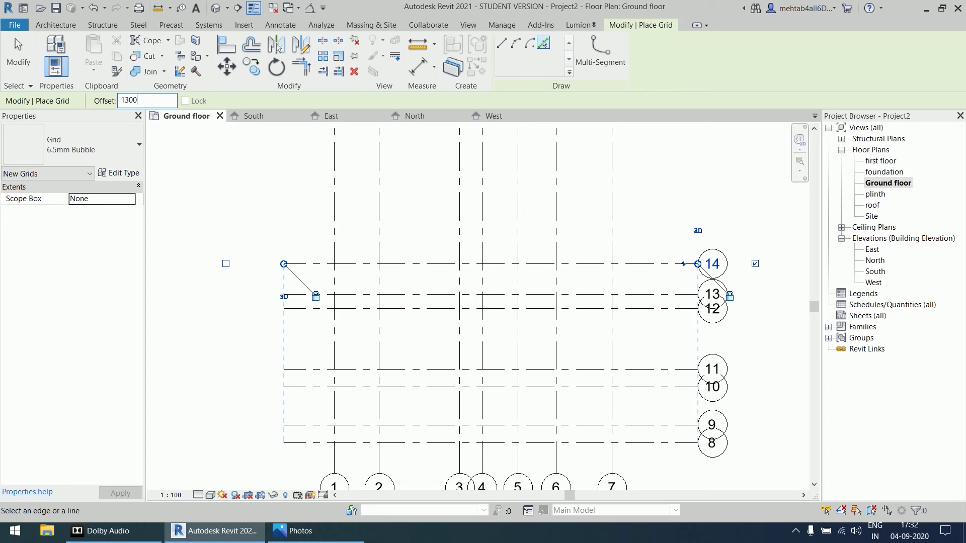
{"action": "left_click", "coordinate": [654, 261]}
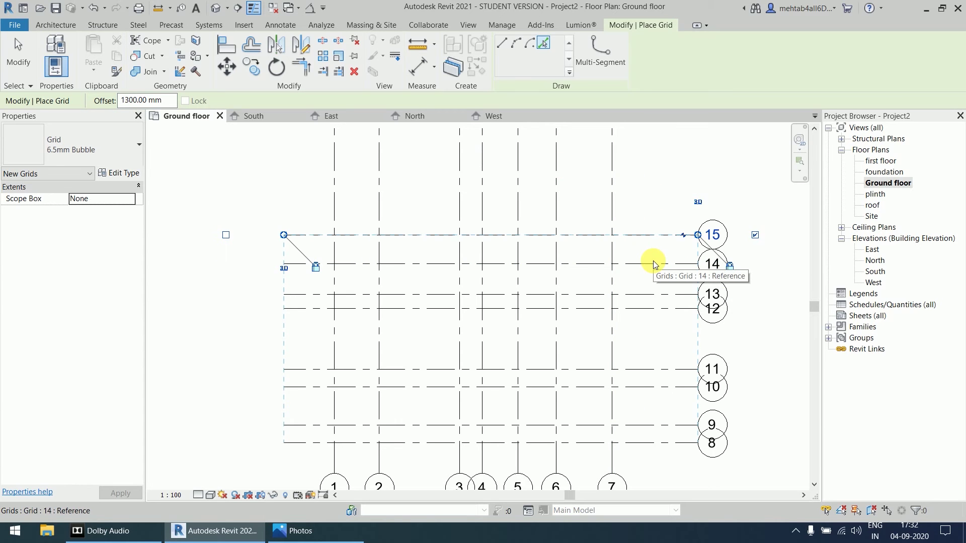
{"action": "left_click_drag", "start_coordinate": [173, 103], "coordinate": [116, 102]}
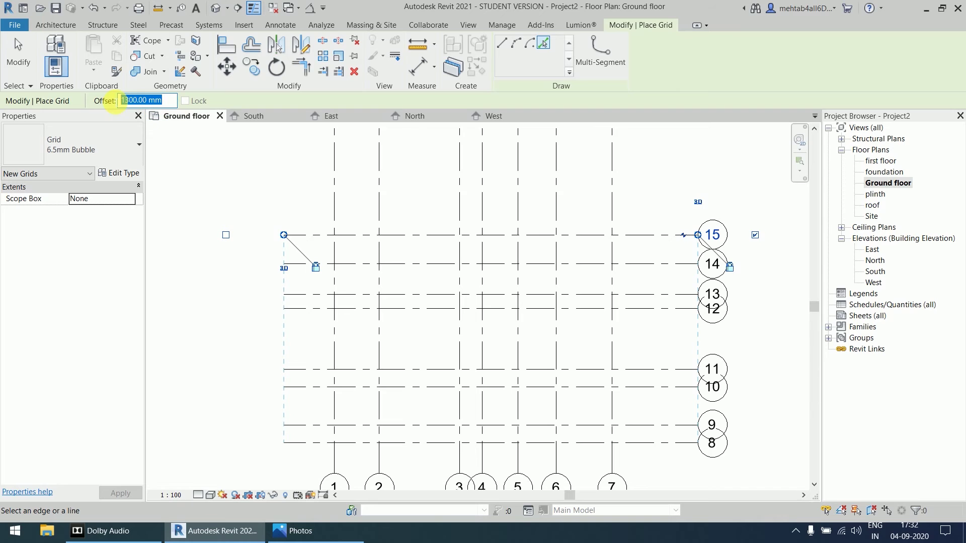
{"action": "type", "text": "1700"}
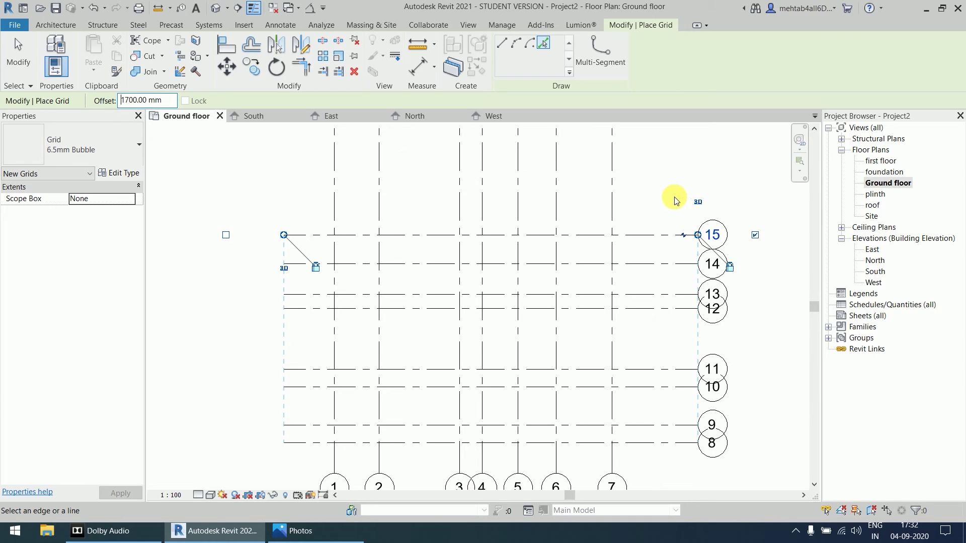
{"action": "left_click", "coordinate": [660, 234]}
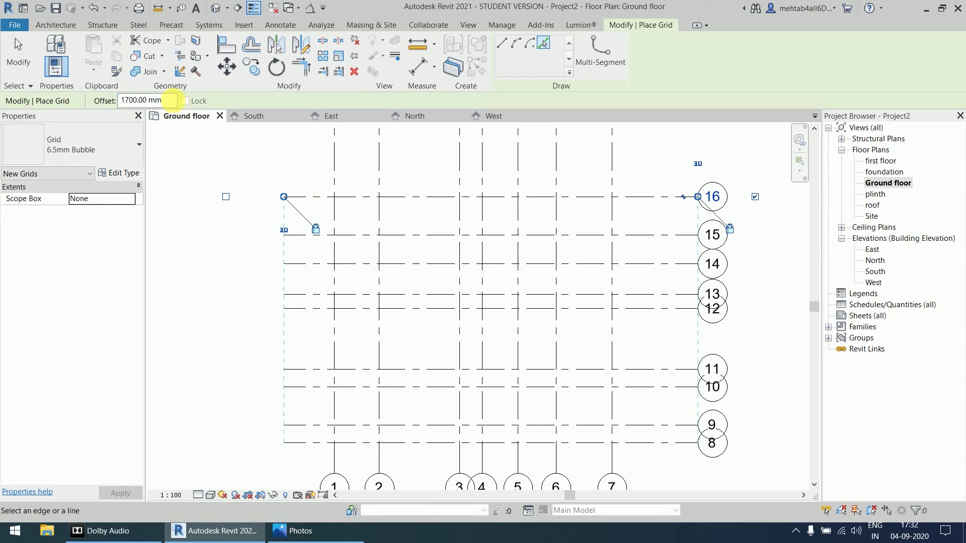
Step: Use Pick Lines with a 900 mm offset to add a horizontal grid line above grid 16, and end the Grid command
{"action": "left_click_drag", "start_coordinate": [171, 101], "coordinate": [98, 108]}
{"action": "type", "text": "900"}
{"action": "left_click", "coordinate": [638, 197]}
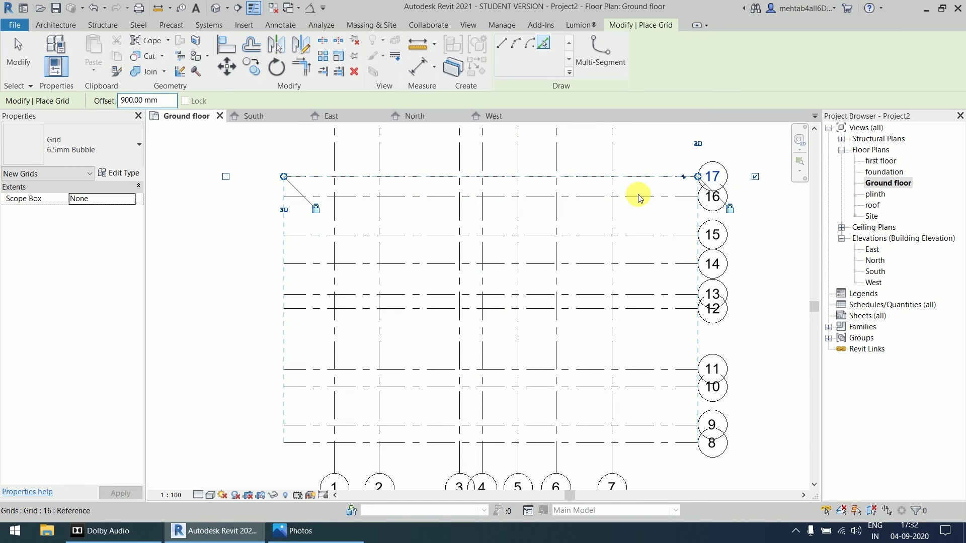
{"action": "key", "text": "Escape"}
{"action": "key", "text": "Escape"}
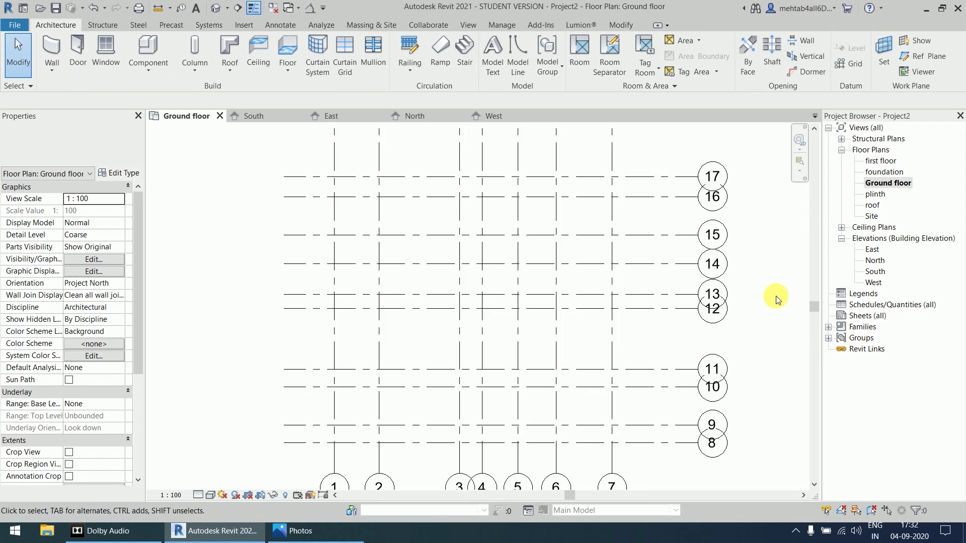
Step: Shorten the aligned vertical grids 1 to 7 by pulling their upper ends down to just above grid 17
{"action": "scroll", "coordinate": [776, 296], "scroll_direction": "down", "scroll_amount": 2}
{"action": "middle_click_drag", "start_coordinate": [759, 276], "coordinate": [615, 280]}
{"action": "scroll", "coordinate": [523, 347], "scroll_direction": "down", "scroll_amount": 2}
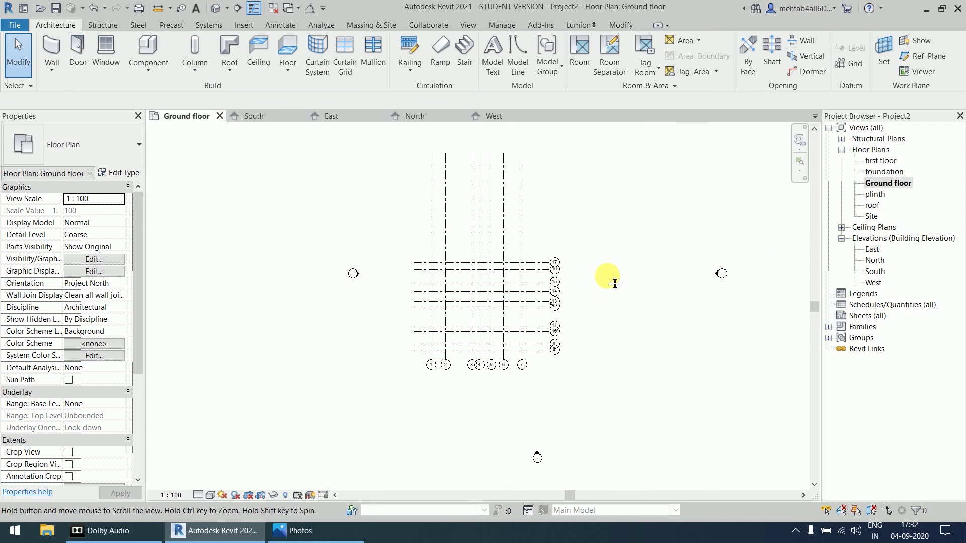
{"action": "scroll", "coordinate": [496, 215], "scroll_direction": "up", "scroll_amount": 2}
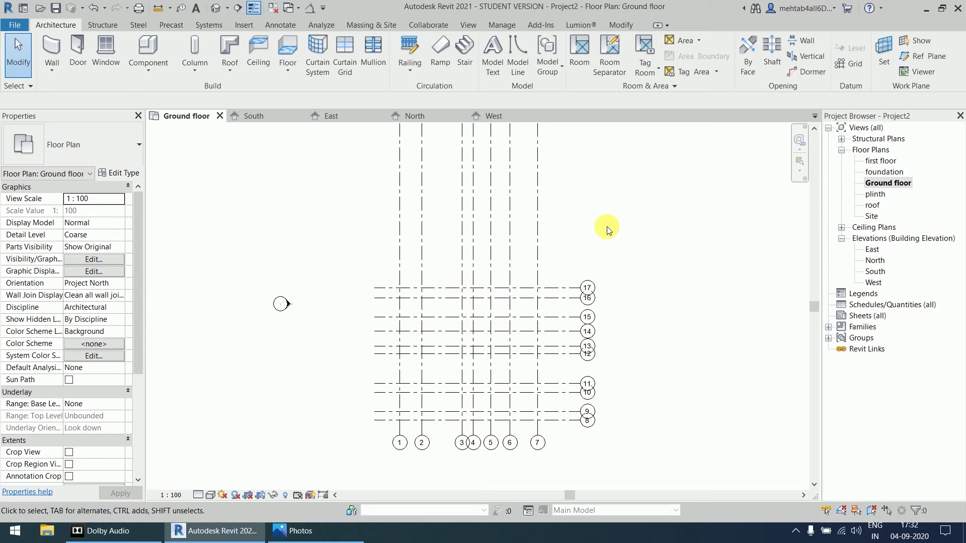
{"action": "middle_click_drag", "start_coordinate": [606, 206], "coordinate": [619, 226]}
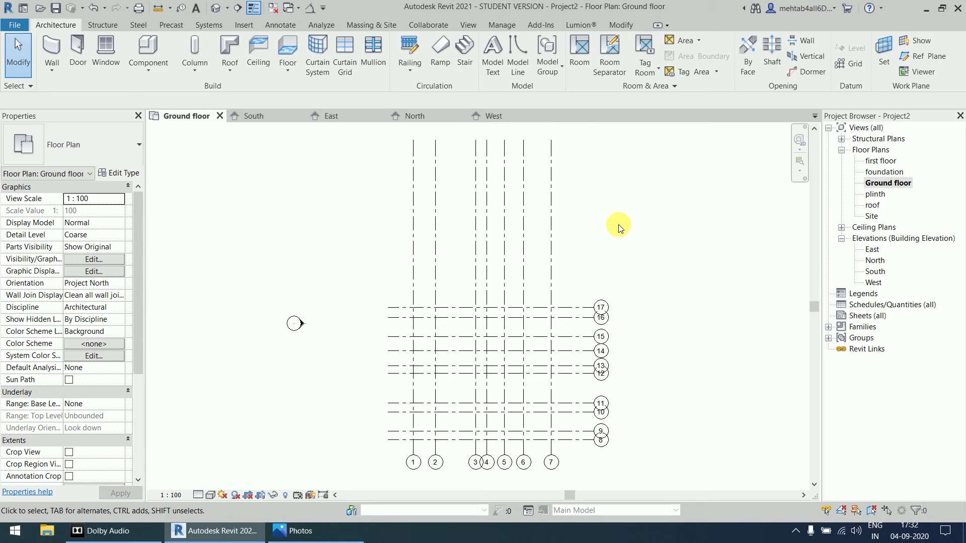
{"action": "left_click", "coordinate": [551, 225]}
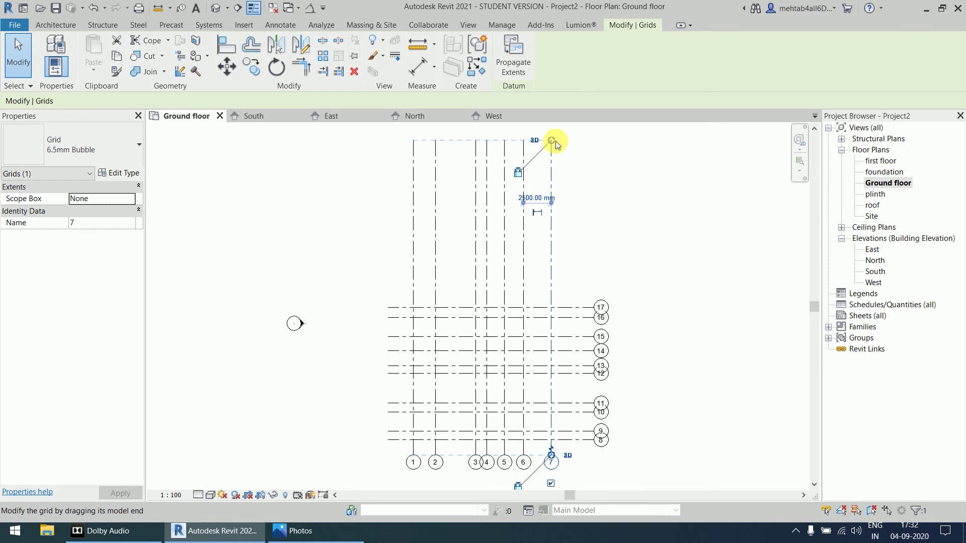
{"action": "left_click_drag", "start_coordinate": [551, 140], "coordinate": [559, 231]}
{"action": "left_click_drag", "start_coordinate": [559, 263], "coordinate": [560, 280]}
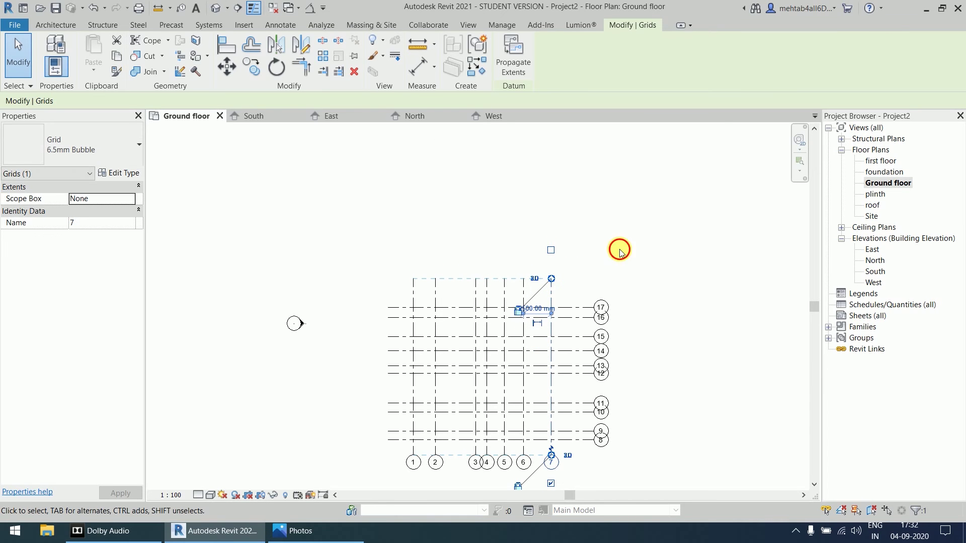
Step: Clear the grid selection and review the layout of grids 1 to 17 in the Ground floor plan
{"action": "left_click", "coordinate": [620, 249]}
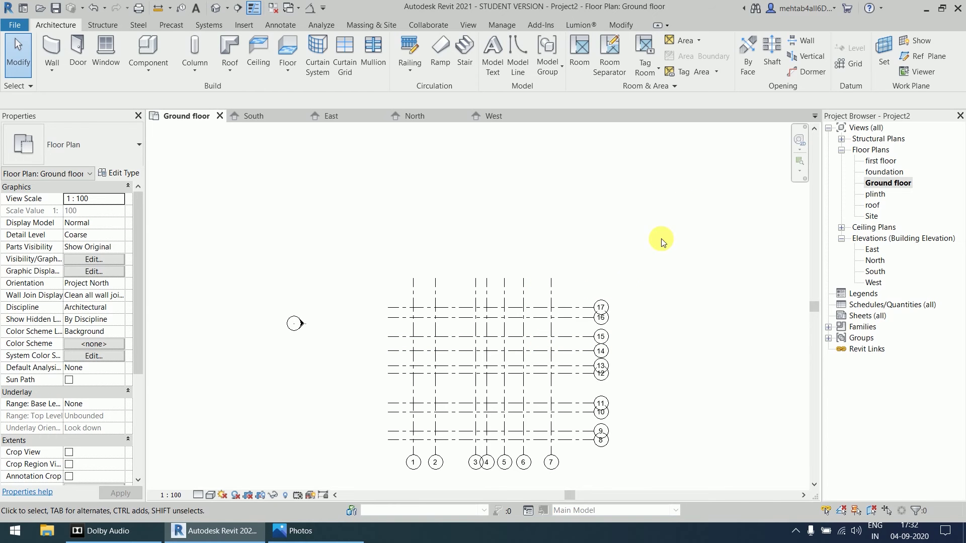
{"action": "scroll", "coordinate": [644, 369], "scroll_direction": "down", "scroll_amount": 3}
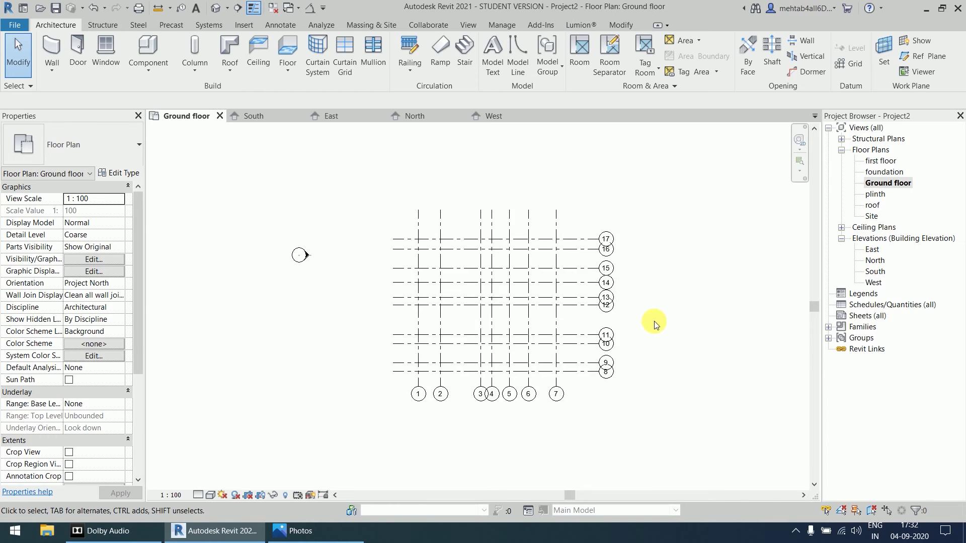
{"action": "scroll", "coordinate": [664, 306], "scroll_direction": "down", "scroll_amount": 1}
{"action": "middle_click_drag", "start_coordinate": [615, 302], "coordinate": [560, 334]}
{"action": "scroll", "coordinate": [492, 378], "scroll_direction": "up", "scroll_amount": 6}
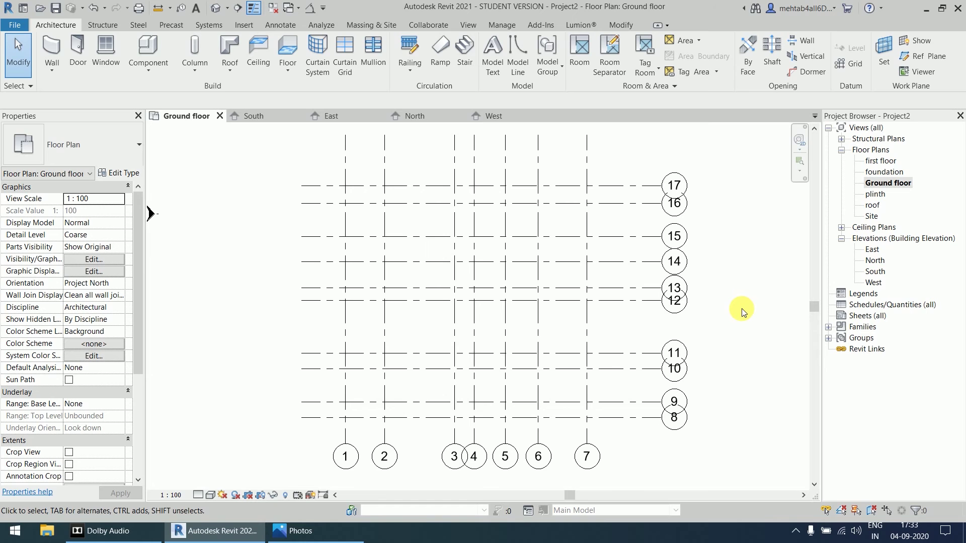
{"action": "scroll", "coordinate": [727, 300], "scroll_direction": "down", "scroll_amount": 3}
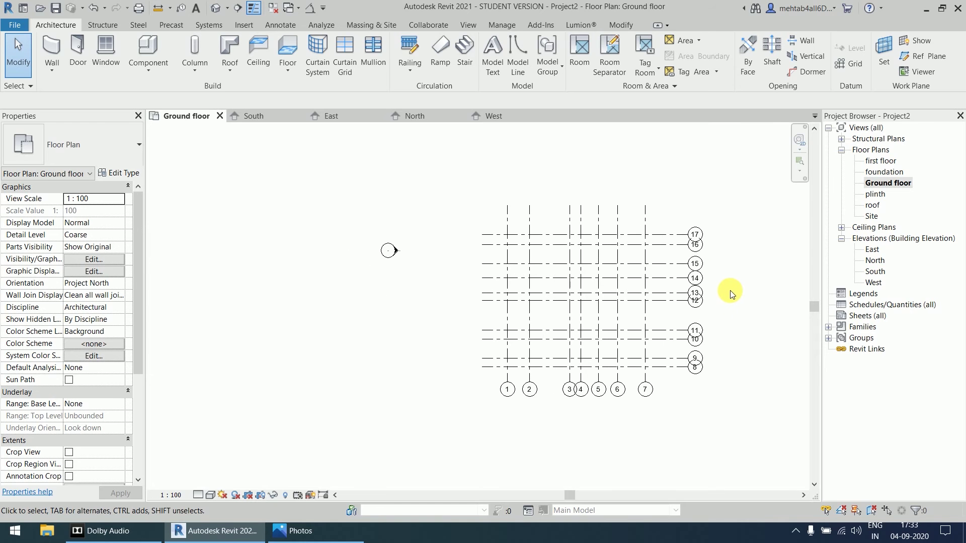
{"action": "scroll", "coordinate": [562, 296], "scroll_direction": "up", "scroll_amount": 2}
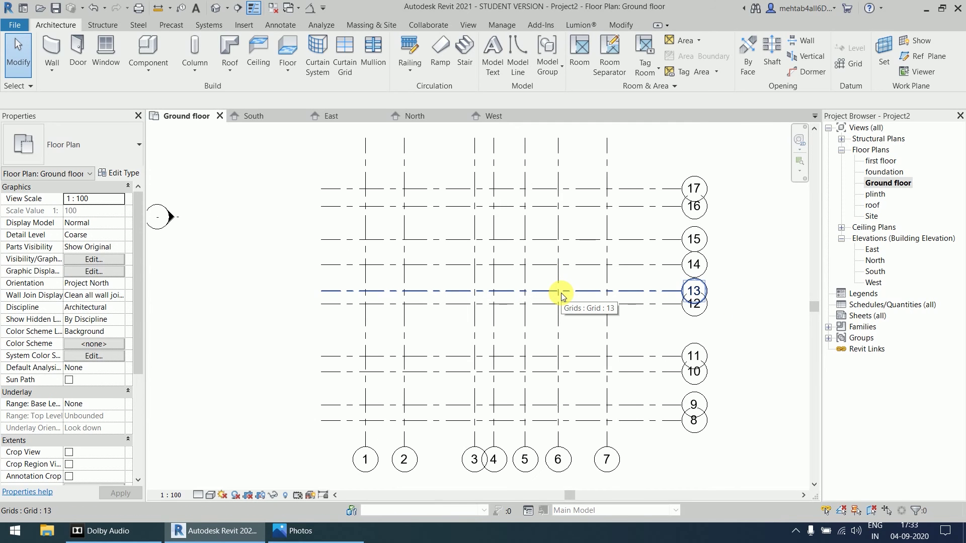
{"action": "middle_click_drag", "start_coordinate": [619, 231], "coordinate": [625, 253]}
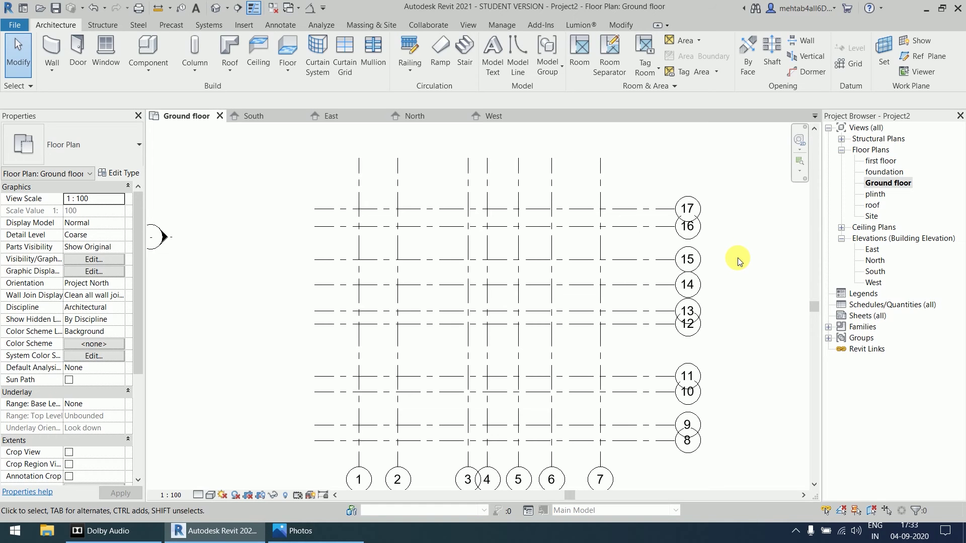
Step: Add an Aligned dimension chain across vertical grids 1 to 7, placed just above their upper ends, and end the command
{"action": "left_click", "coordinate": [282, 24]}
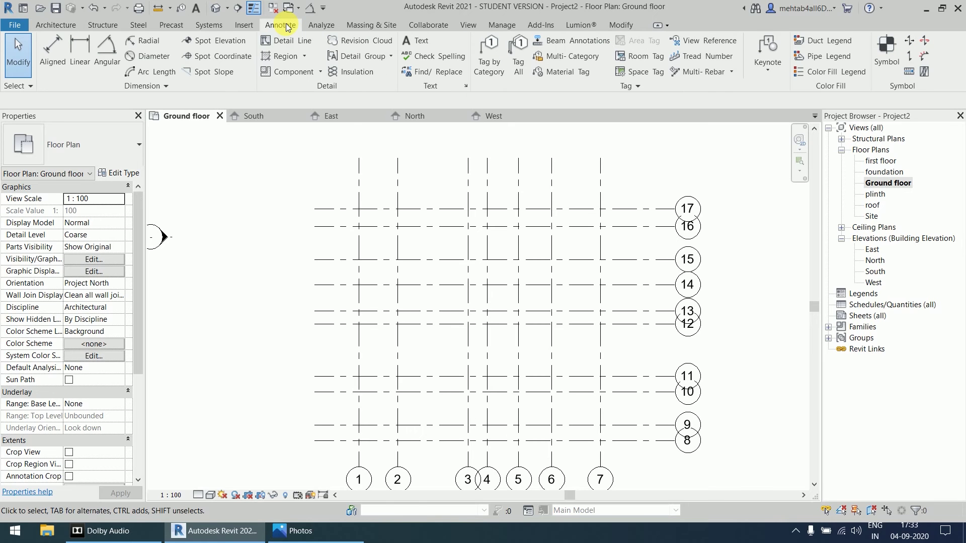
{"action": "left_click", "coordinate": [59, 58]}
{"action": "scroll", "coordinate": [318, 172], "scroll_direction": "up", "scroll_amount": 3}
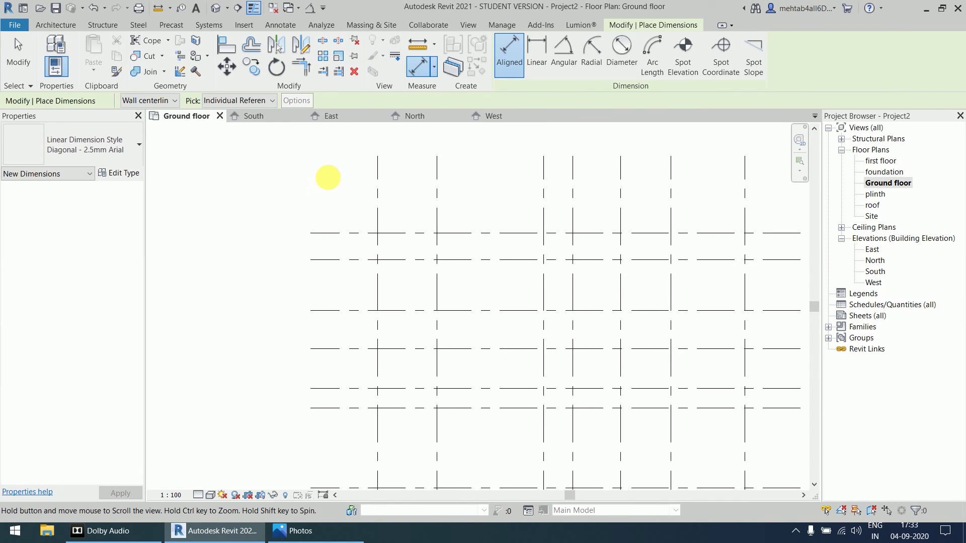
{"action": "scroll", "coordinate": [224, 237], "scroll_direction": "down", "scroll_amount": 2}
{"action": "scroll", "coordinate": [223, 237], "scroll_direction": "up", "scroll_amount": 2}
{"action": "scroll", "coordinate": [224, 237], "scroll_direction": "down", "scroll_amount": 1}
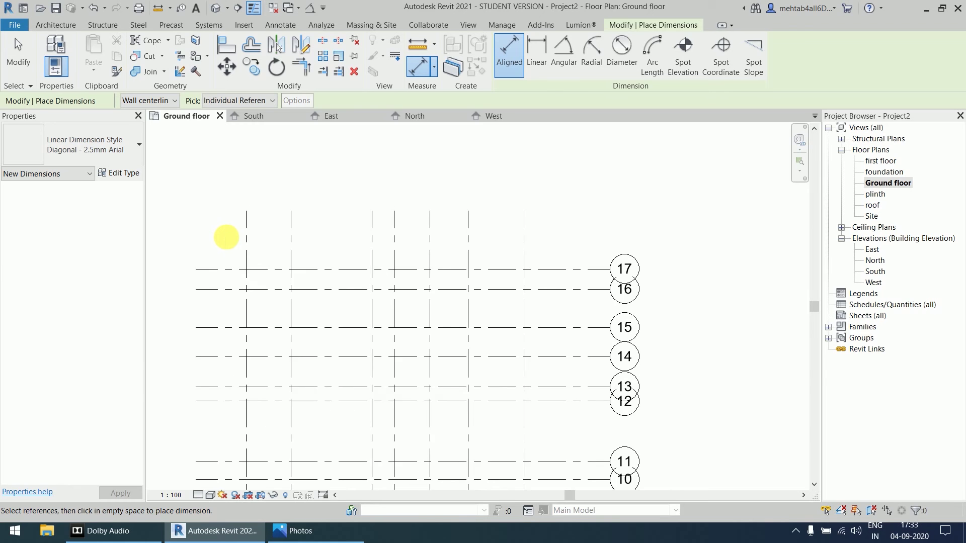
{"action": "scroll", "coordinate": [271, 211], "scroll_direction": "up", "scroll_amount": 2}
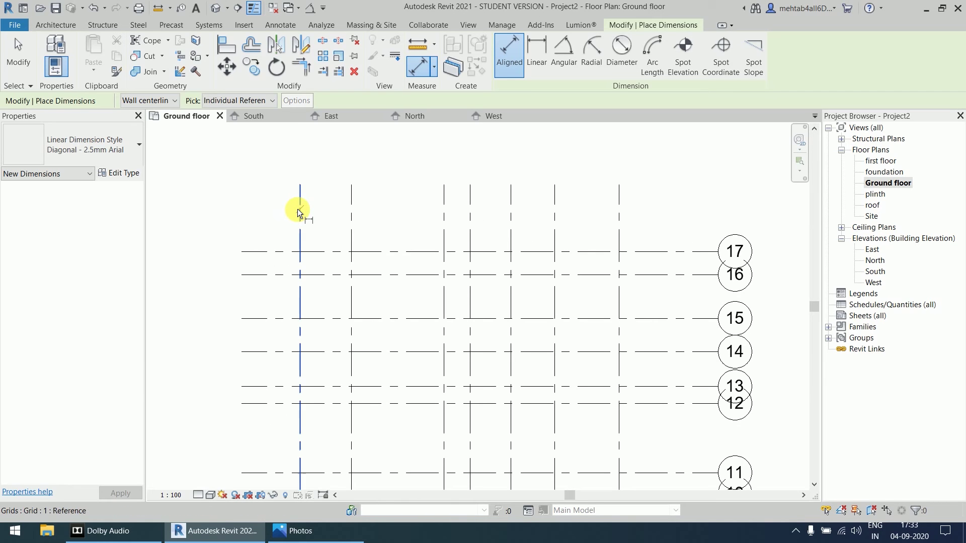
{"action": "left_click", "coordinate": [299, 209]}
{"action": "left_click", "coordinate": [351, 204]}
{"action": "left_click", "coordinate": [446, 204]}
{"action": "left_click", "coordinate": [470, 199]}
{"action": "left_click", "coordinate": [524, 201]}
{"action": "left_click", "coordinate": [555, 202]}
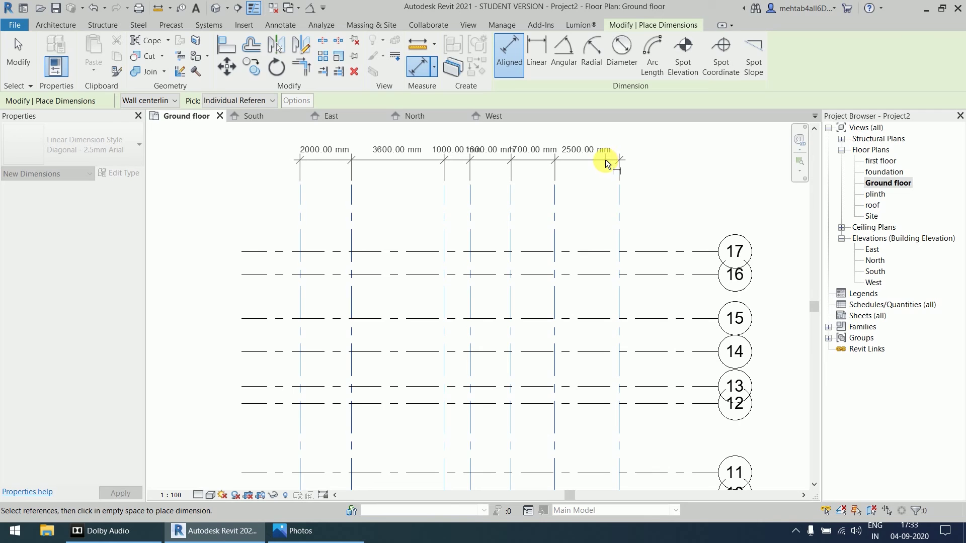
{"action": "left_click", "coordinate": [606, 159]}
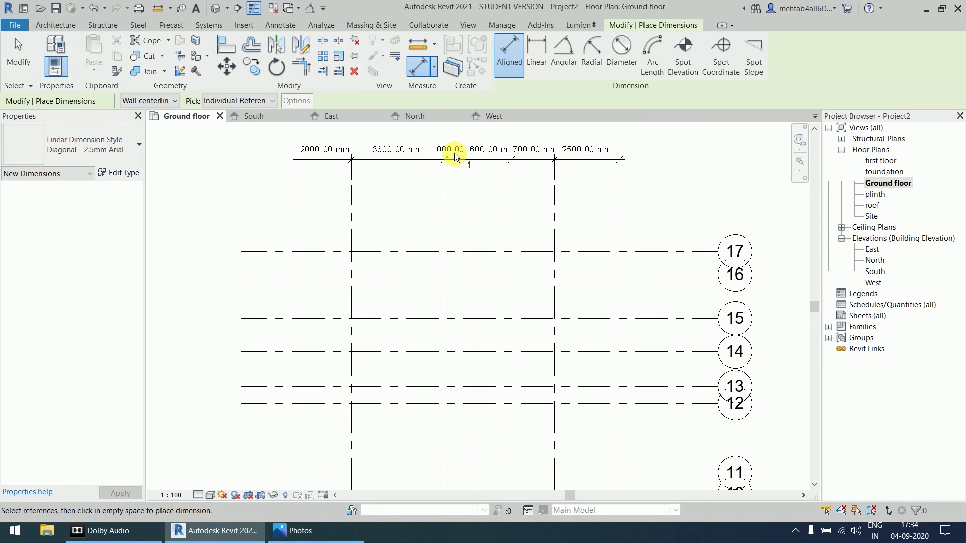
{"action": "key", "text": "Escape"}
{"action": "key", "text": "Escape"}
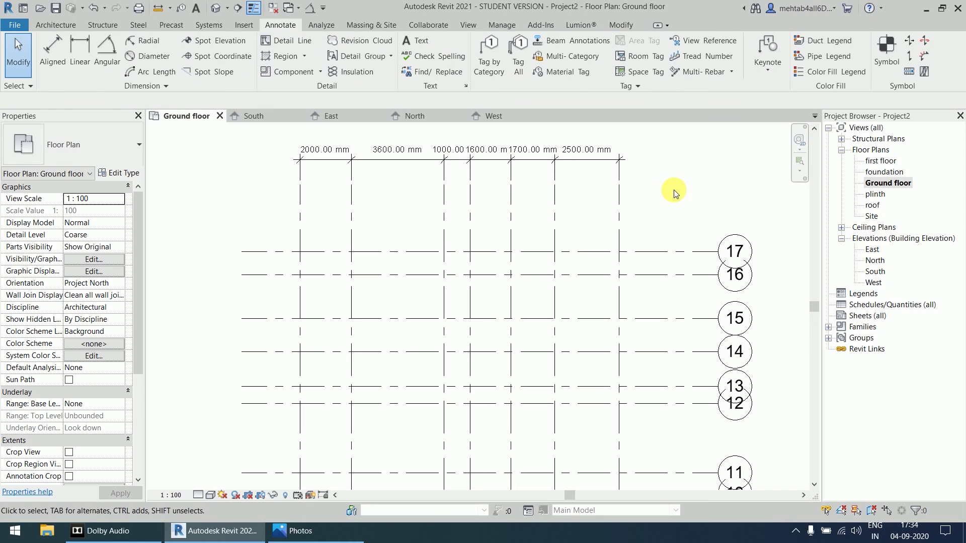
Step: Set the rounding of the project's length units to 0 decimal places
{"action": "key", "text": "u"}
{"action": "key", "text": "n"}
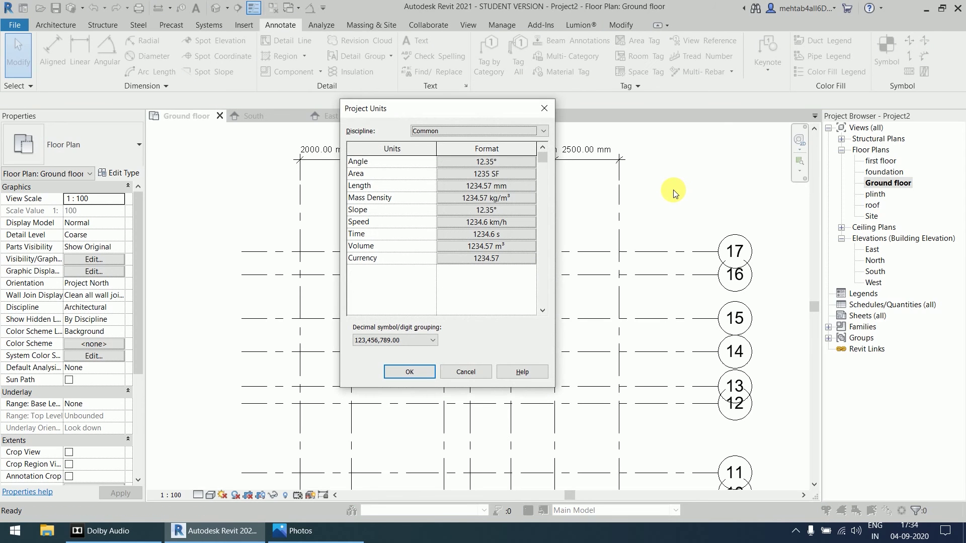
{"action": "left_click", "coordinate": [499, 187]}
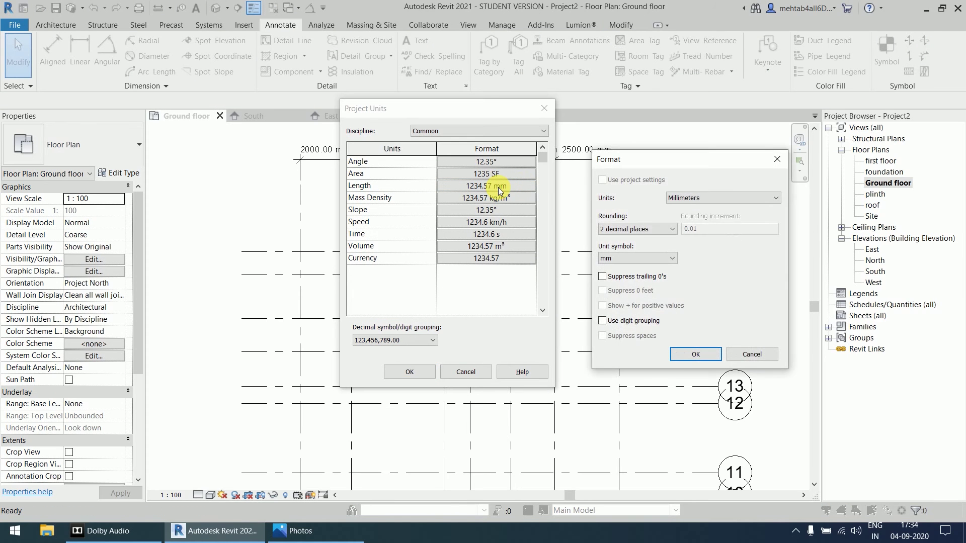
{"action": "left_click", "coordinate": [644, 231]}
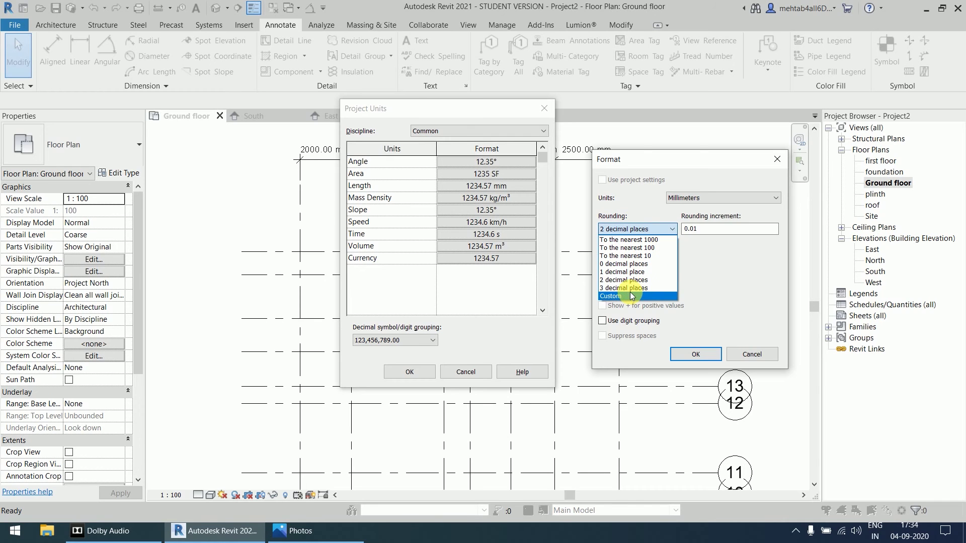
{"action": "left_click", "coordinate": [634, 263]}
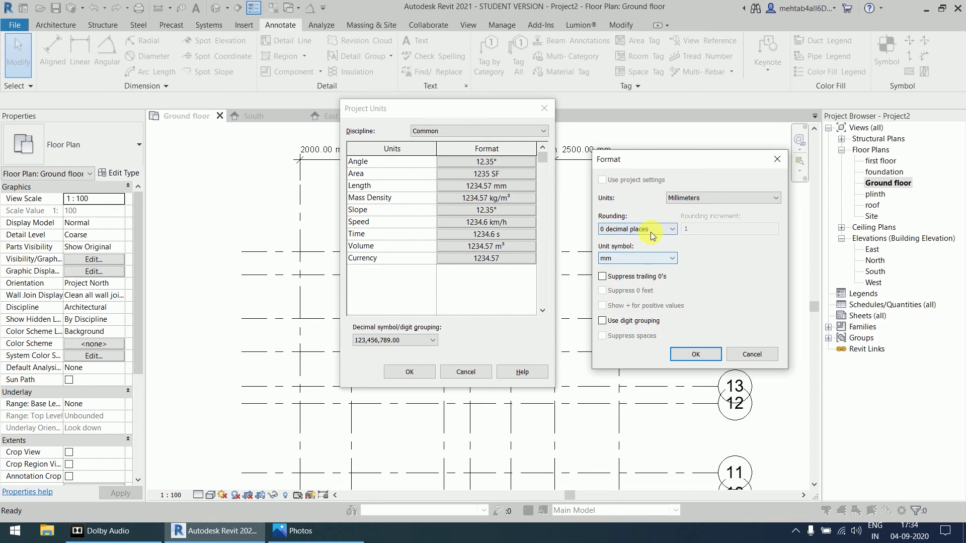
{"action": "left_click", "coordinate": [696, 354]}
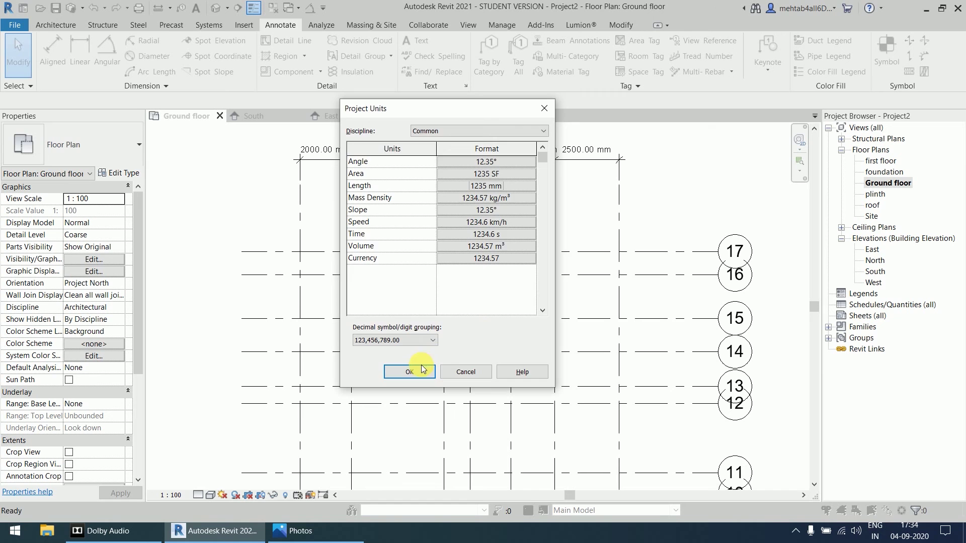
{"action": "left_click", "coordinate": [421, 369]}
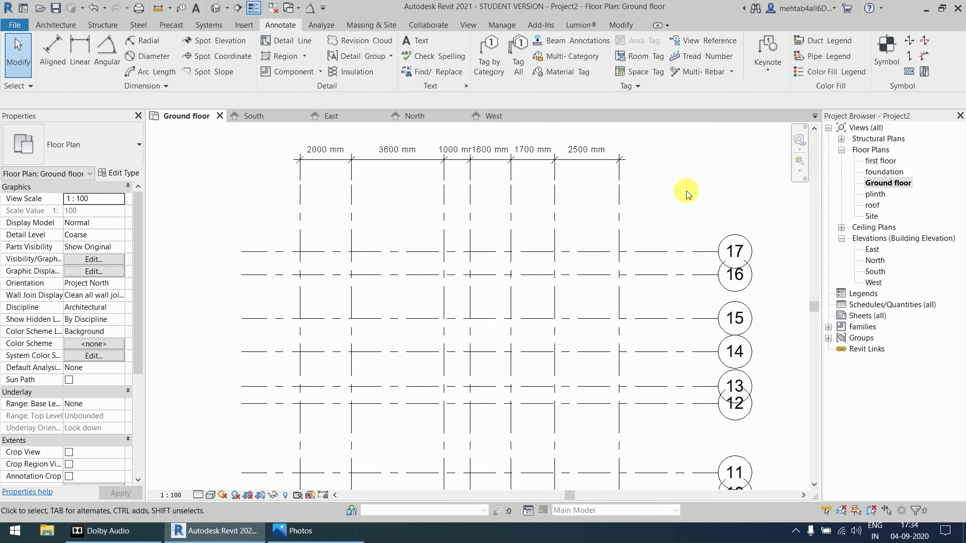
Step: Add an Aligned dimension chain across horizontal grids 17 to 8, placed just beyond their left ends, and end the command
{"action": "scroll", "coordinate": [686, 191], "scroll_direction": "down", "scroll_amount": 3}
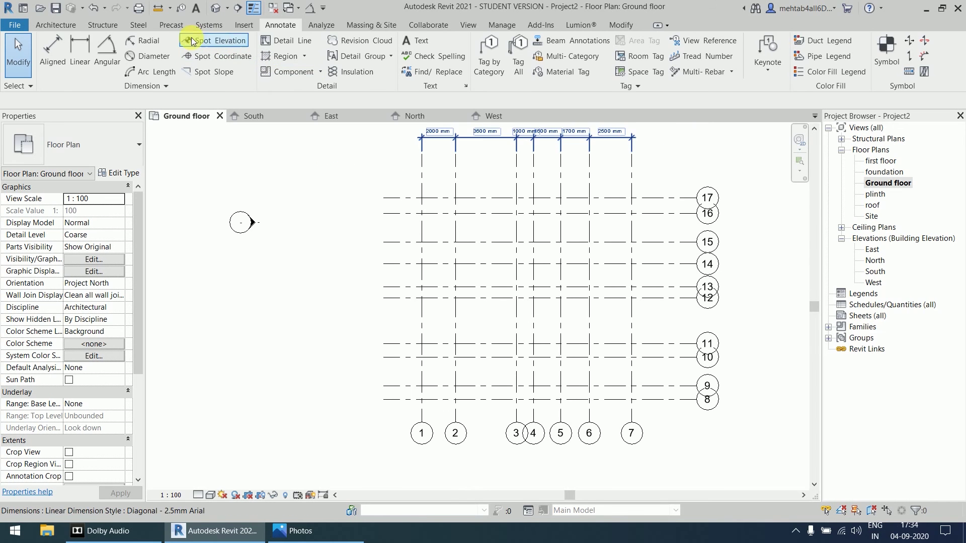
{"action": "left_click", "coordinate": [53, 51]}
{"action": "left_click", "coordinate": [397, 197]}
{"action": "left_click", "coordinate": [397, 213]}
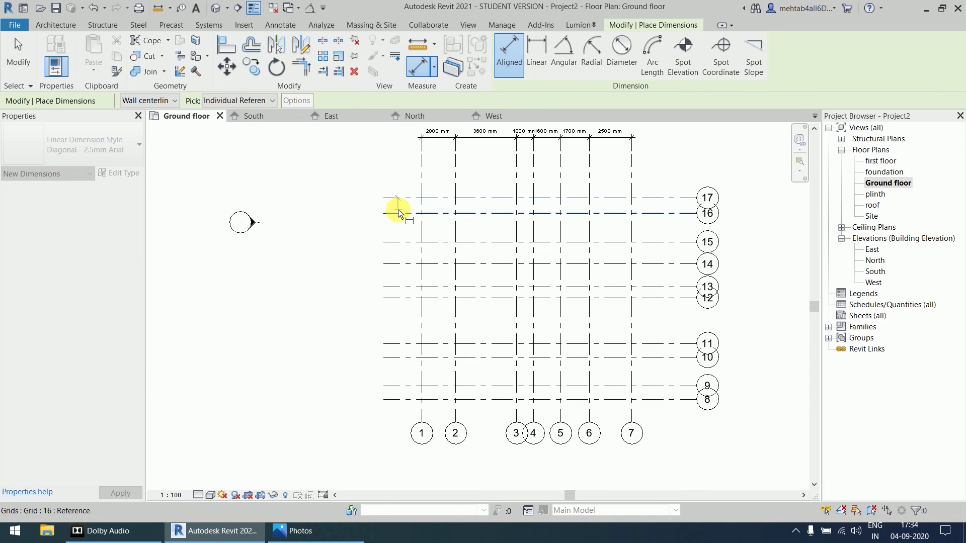
{"action": "left_click", "coordinate": [395, 243]}
{"action": "left_click", "coordinate": [394, 264]}
{"action": "left_click", "coordinate": [394, 287]}
{"action": "left_click", "coordinate": [394, 298]}
{"action": "left_click", "coordinate": [395, 344]}
{"action": "left_click", "coordinate": [396, 357]}
{"action": "left_click", "coordinate": [397, 386]}
{"action": "left_click", "coordinate": [398, 400]}
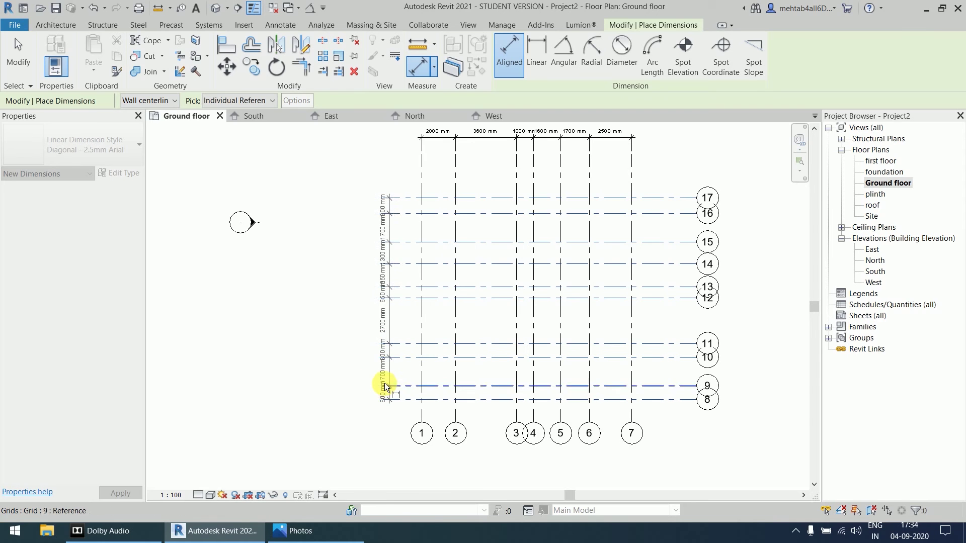
{"action": "left_click", "coordinate": [360, 382]}
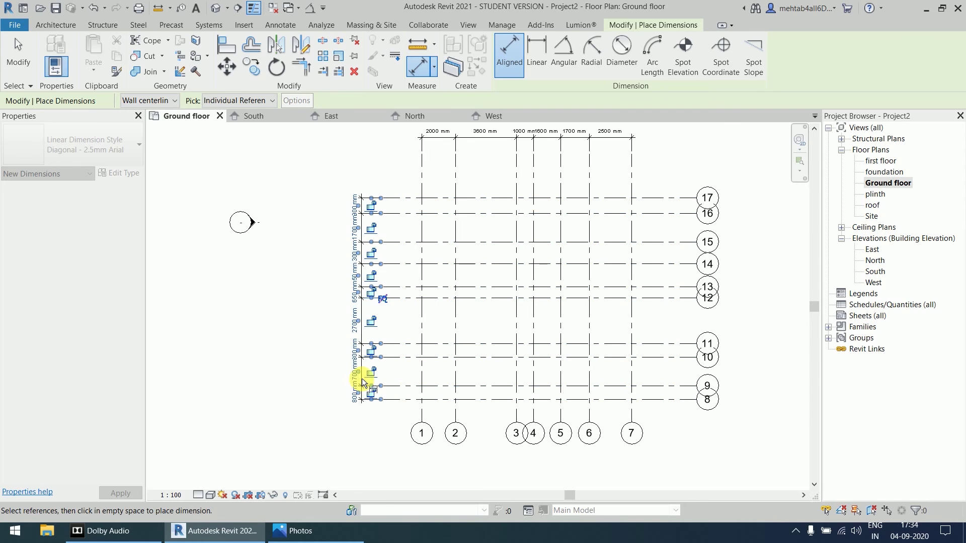
{"action": "scroll", "coordinate": [375, 186], "scroll_direction": "up", "scroll_amount": 4}
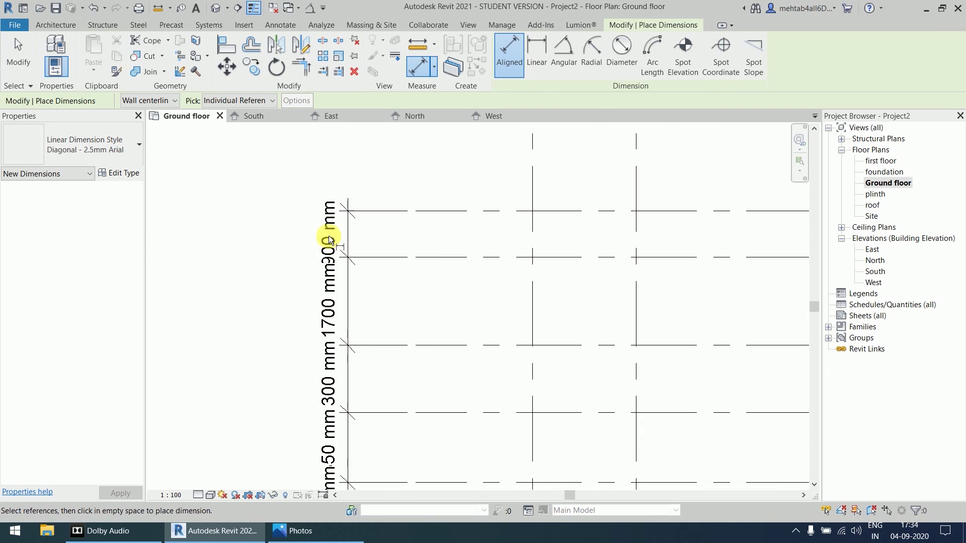
{"action": "scroll", "coordinate": [466, 275], "scroll_direction": "down", "scroll_amount": 3}
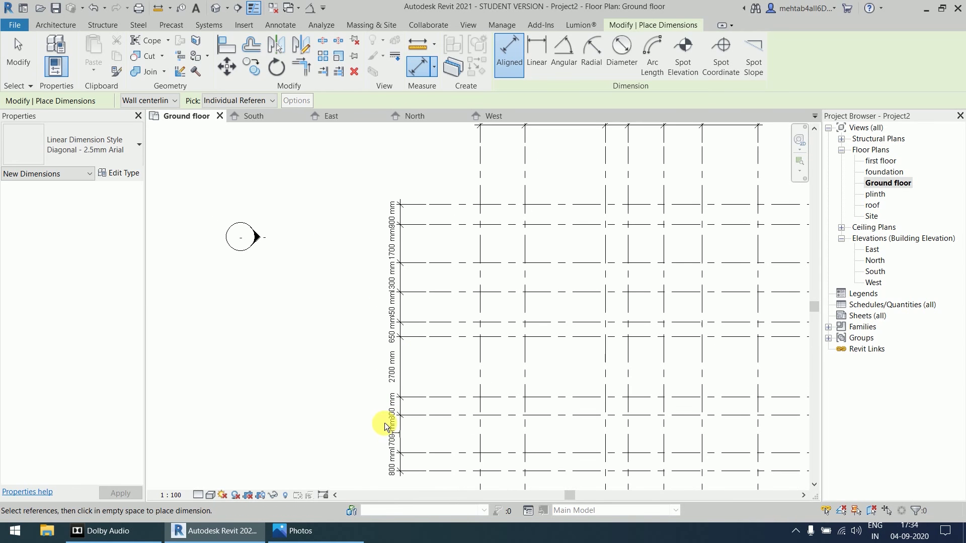
{"action": "key", "text": "Escape"}
{"action": "key", "text": "Escape"}
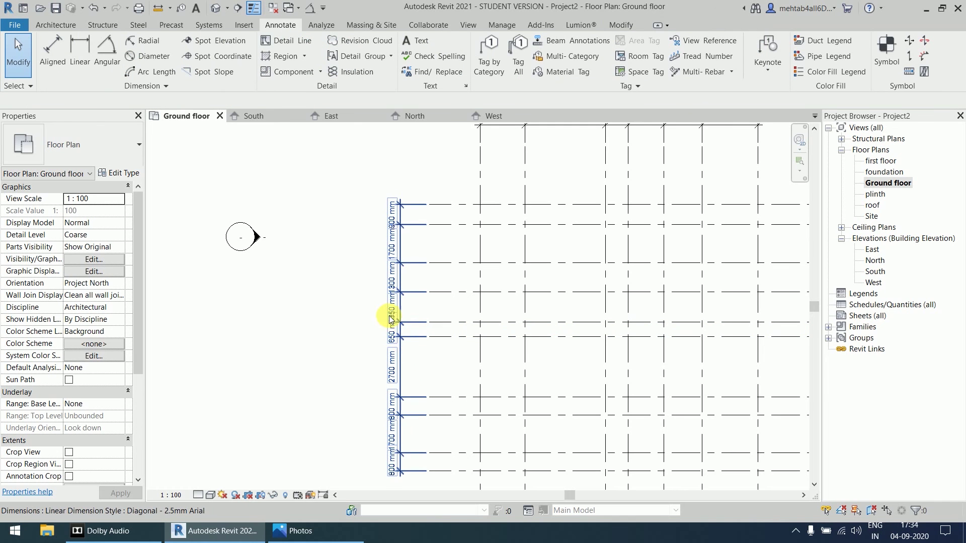
Step: Remove the mm unit symbol from the project's length format
{"action": "scroll", "coordinate": [311, 279], "scroll_direction": "down", "scroll_amount": 2}
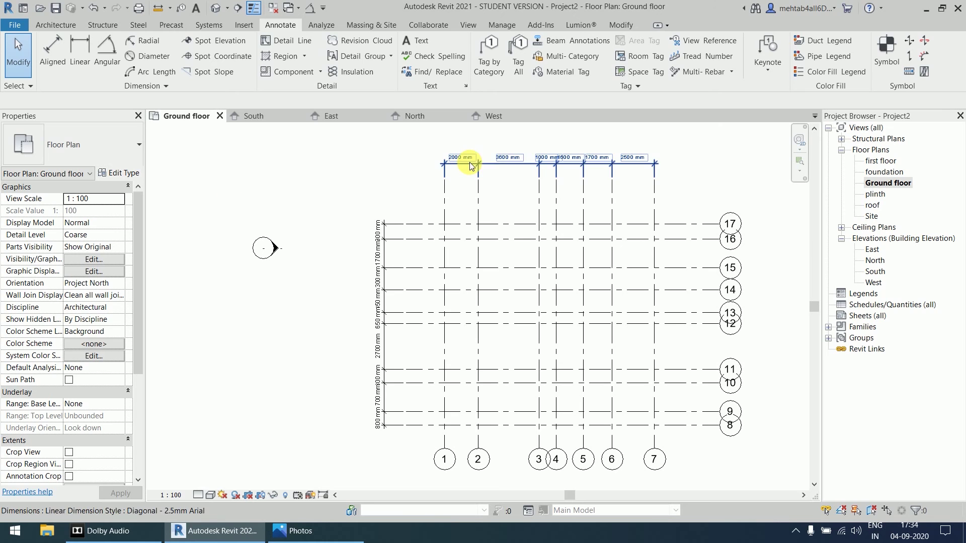
{"action": "key", "text": "u"}
{"action": "key", "text": "n"}
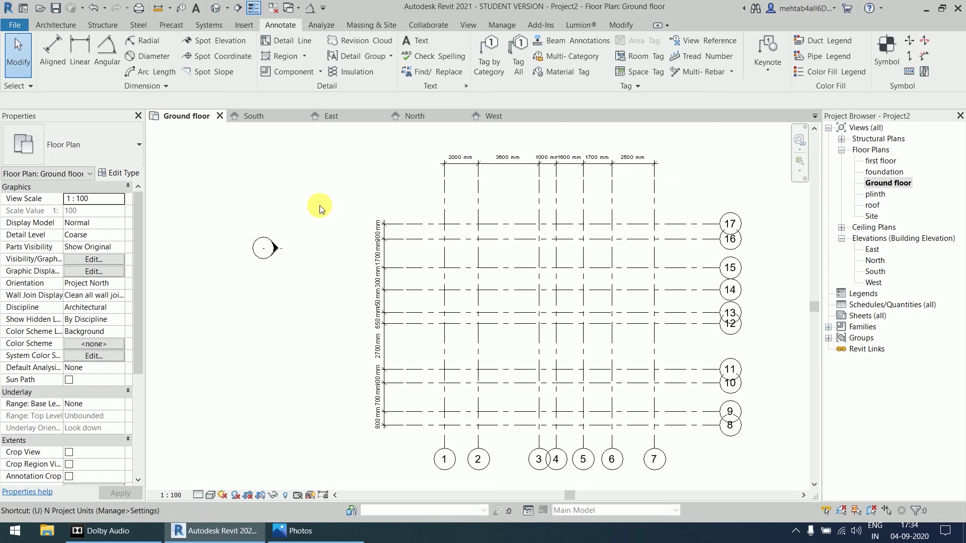
{"action": "left_click", "coordinate": [500, 188]}
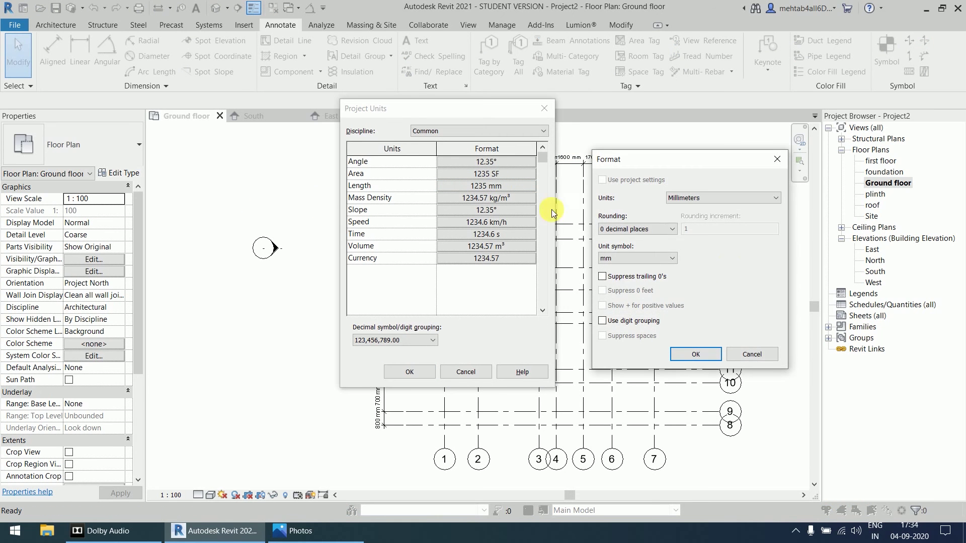
{"action": "left_click", "coordinate": [669, 267]}
{"action": "left_click", "coordinate": [647, 269]}
{"action": "left_click", "coordinate": [707, 351]}
{"action": "left_click", "coordinate": [407, 373]}
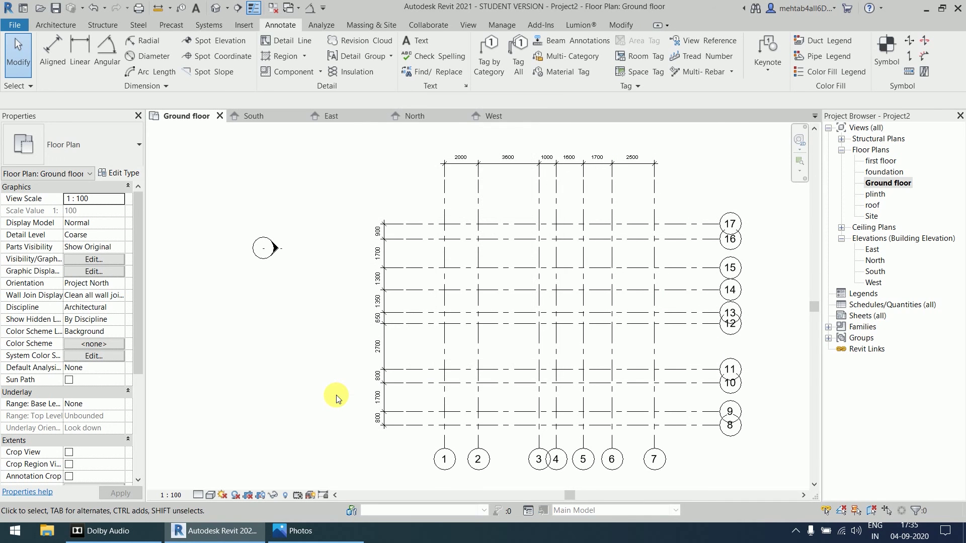
{"action": "scroll", "coordinate": [521, 190], "scroll_direction": "up", "scroll_amount": 2}
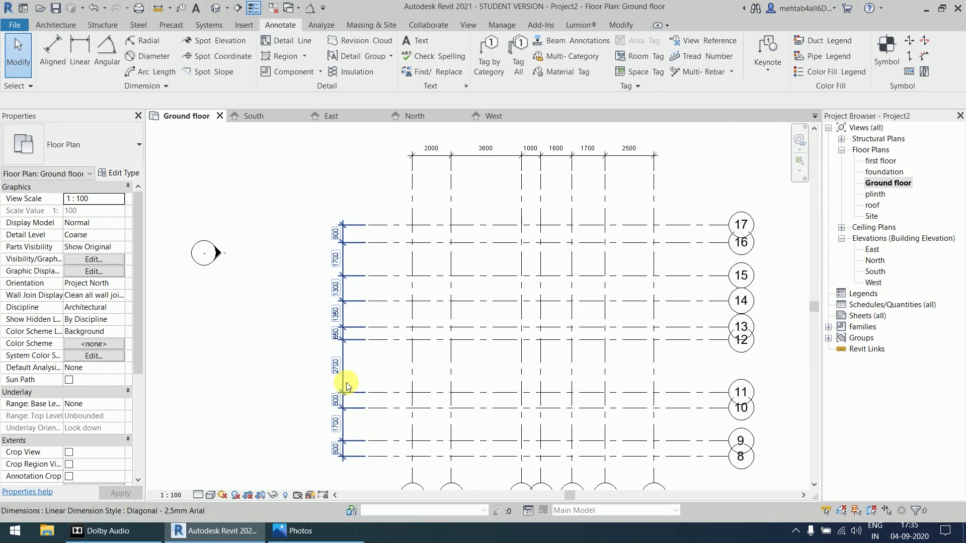
{"action": "middle_click_drag", "start_coordinate": [294, 334], "coordinate": [259, 323]}
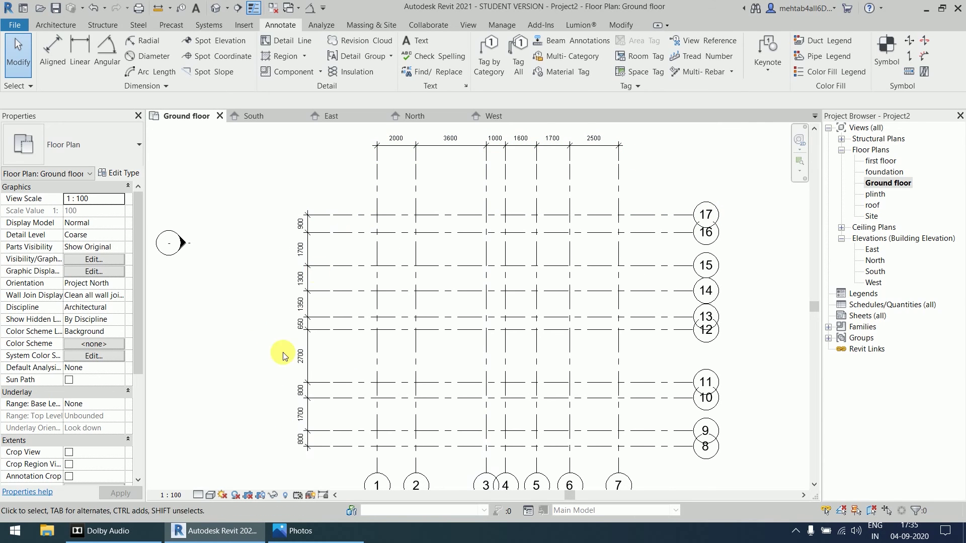
{"action": "scroll", "coordinate": [213, 312], "scroll_direction": "down", "scroll_amount": 1}
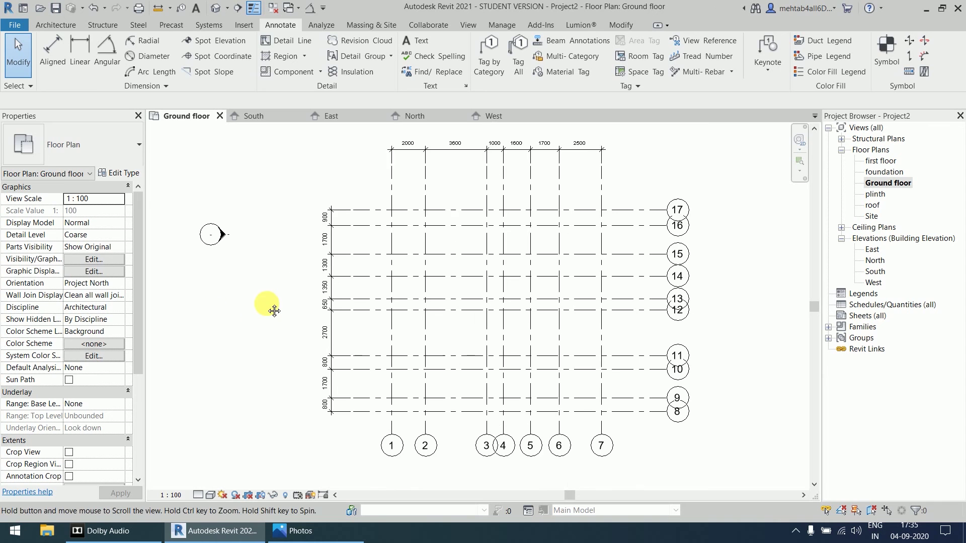
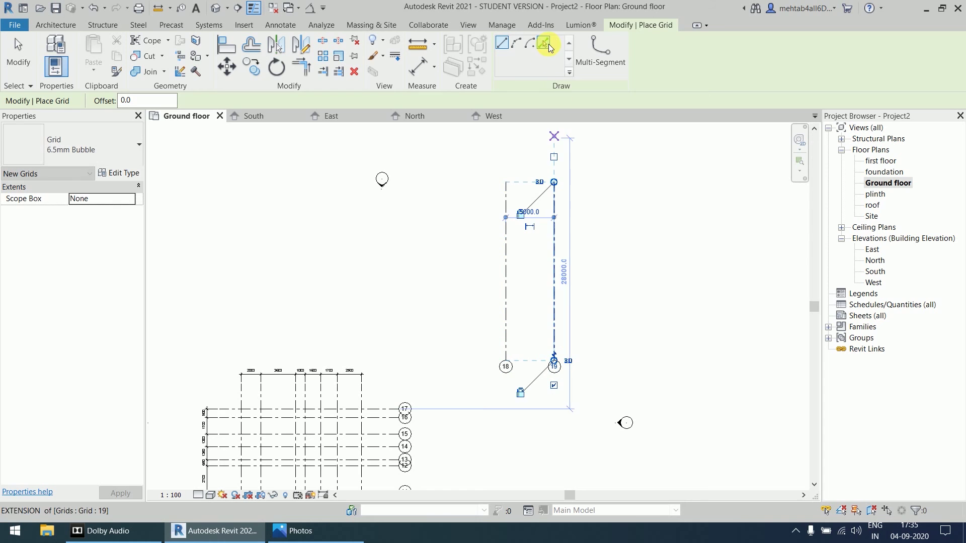
Step: Add four vertical grids with Pick Lines at an offset of 3500, each to the right of the previous one starting from grid 19, and end the command
{"action": "left_click", "coordinate": [165, 100]}
{"action": "left_click_drag", "start_coordinate": [166, 100], "coordinate": [103, 100]}
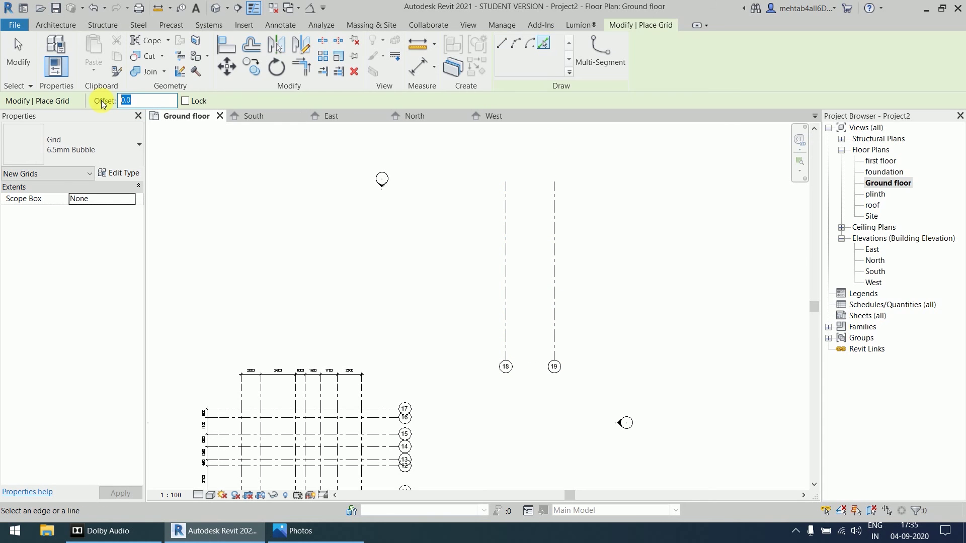
{"action": "type", "text": "3500"}
{"action": "left_click", "coordinate": [554, 268]}
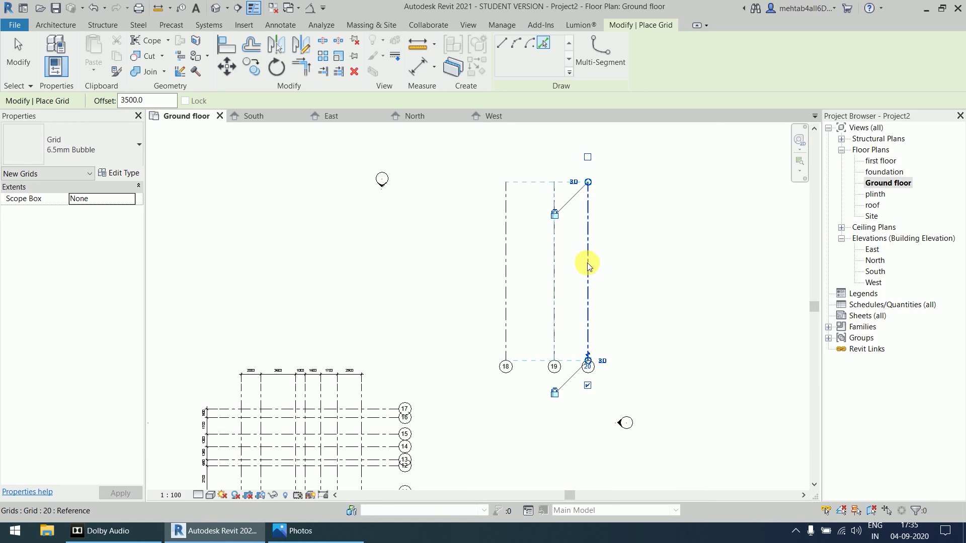
{"action": "left_click", "coordinate": [588, 262]}
{"action": "left_click", "coordinate": [622, 265]}
{"action": "left_click", "coordinate": [656, 266]}
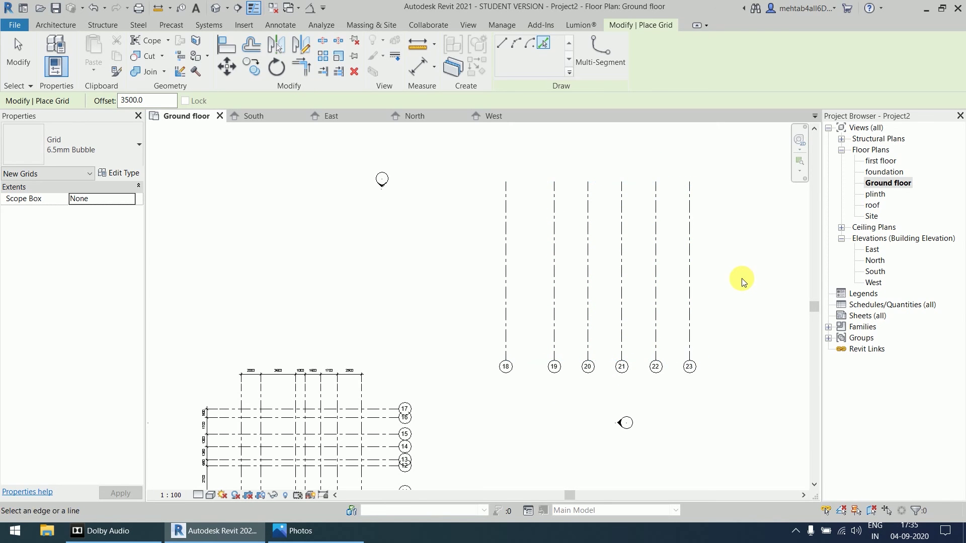
{"action": "key", "text": "Escape"}
{"action": "key", "text": "Escape"}
Step: Set grid 19's spacing to 3500 from grid 18 and to 3500 from grid 20, and deselect the grid
{"action": "scroll", "coordinate": [726, 210], "scroll_direction": "up", "scroll_amount": 2}
{"action": "middle_click_drag", "start_coordinate": [619, 243], "coordinate": [642, 187]}
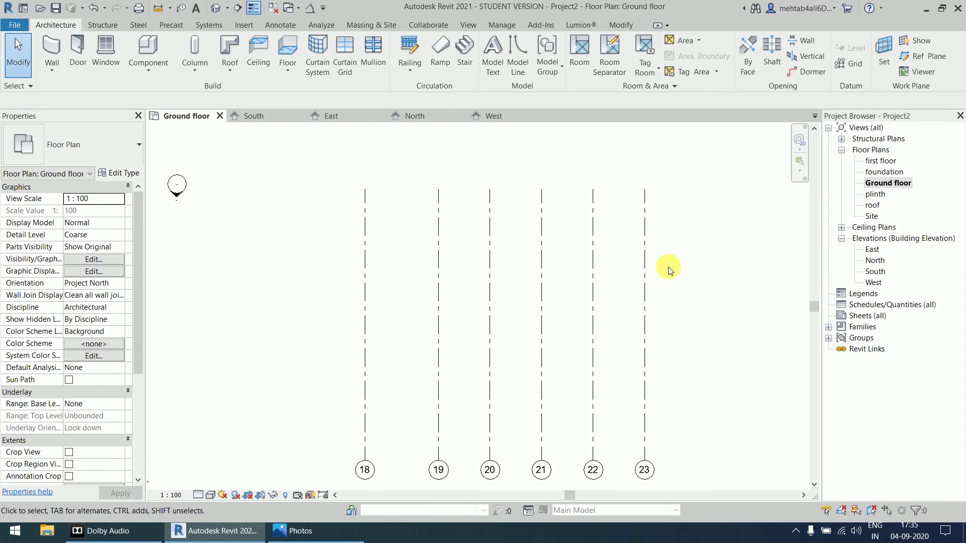
{"action": "middle_click_drag", "start_coordinate": [668, 265], "coordinate": [651, 252]}
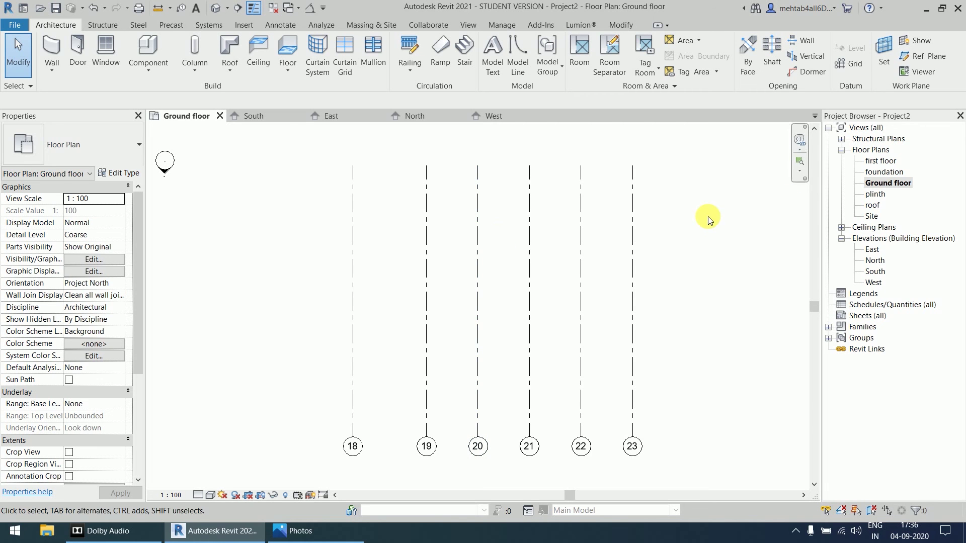
{"action": "left_click", "coordinate": [426, 220]}
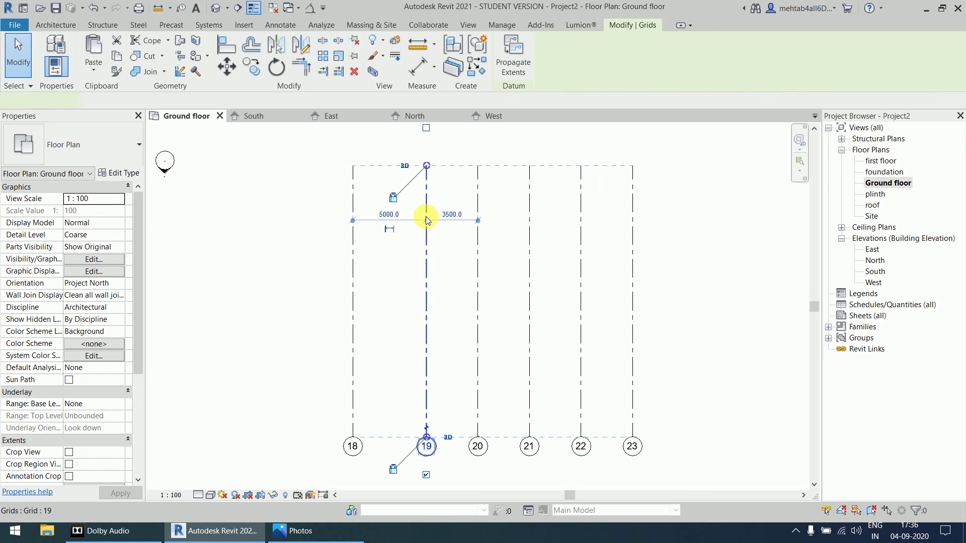
{"action": "left_click", "coordinate": [391, 215]}
{"action": "type", "text": "3500"}
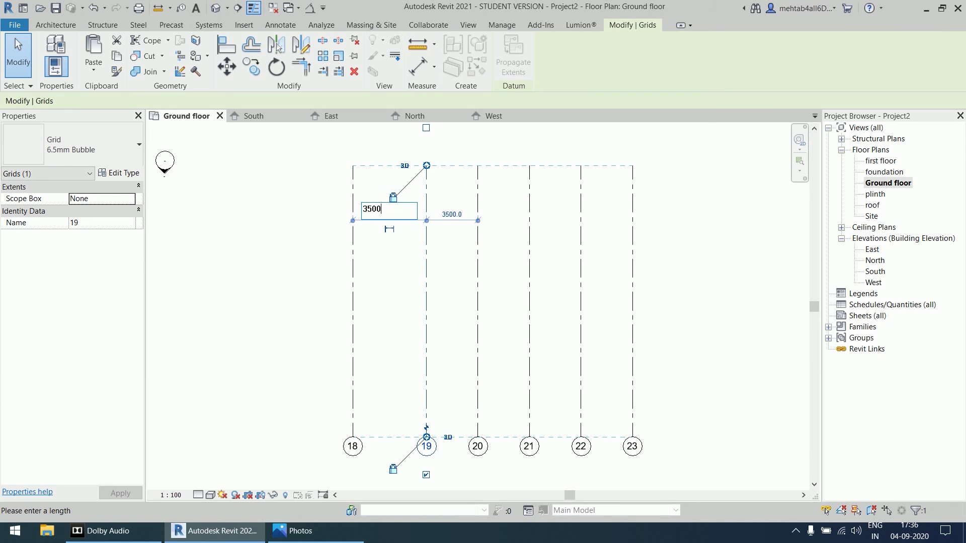
{"action": "key", "text": "Return"}
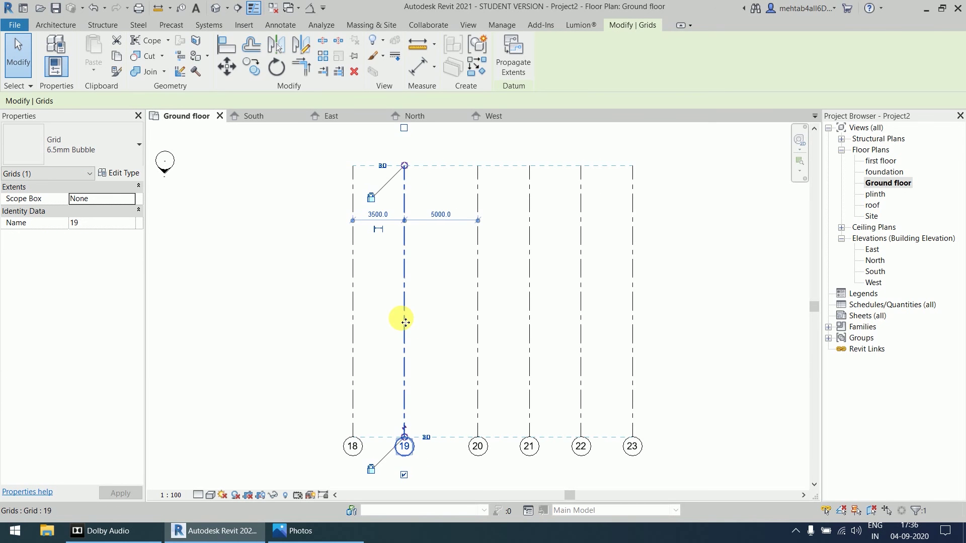
{"action": "left_click", "coordinate": [450, 218]}
{"action": "type", "text": "3500"}
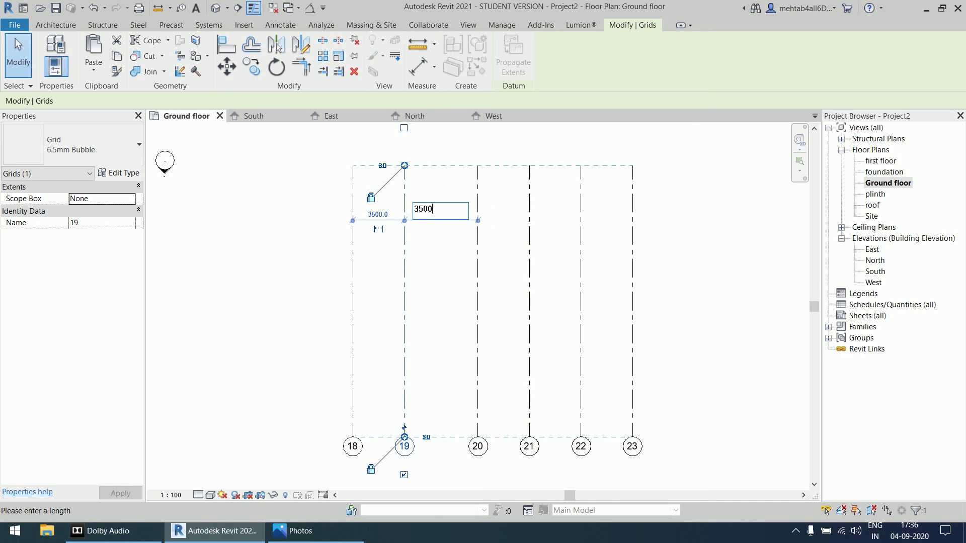
{"action": "key", "text": "Return"}
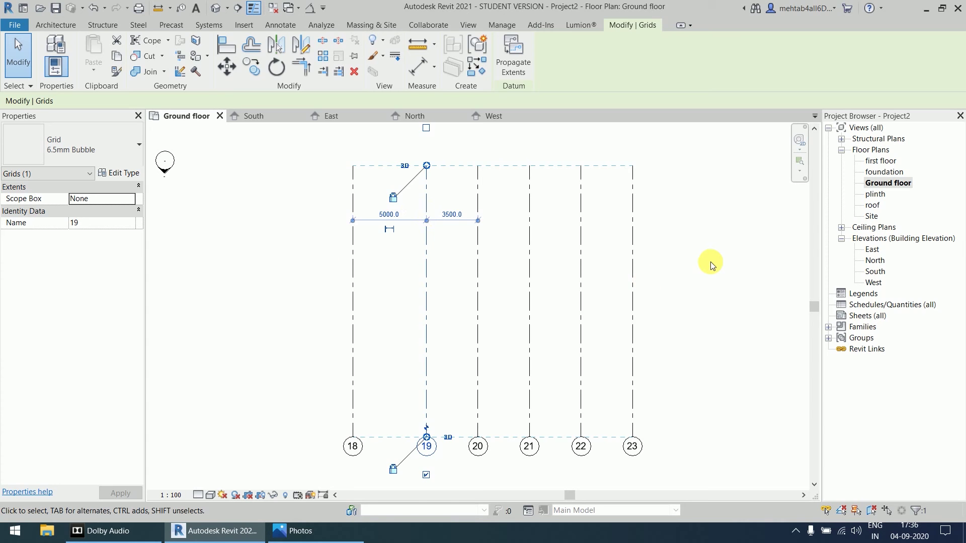
{"action": "left_click", "coordinate": [696, 246]}
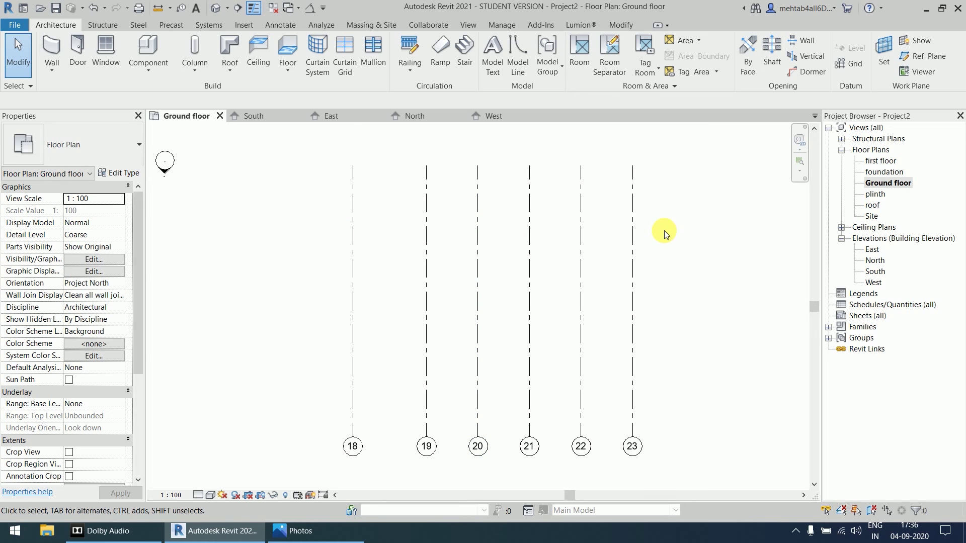
Step: Add an Aligned dimension chain across vertical grids 18 to 23, placed just above their upper ends
{"action": "middle_click_drag", "start_coordinate": [681, 186], "coordinate": [669, 216]}
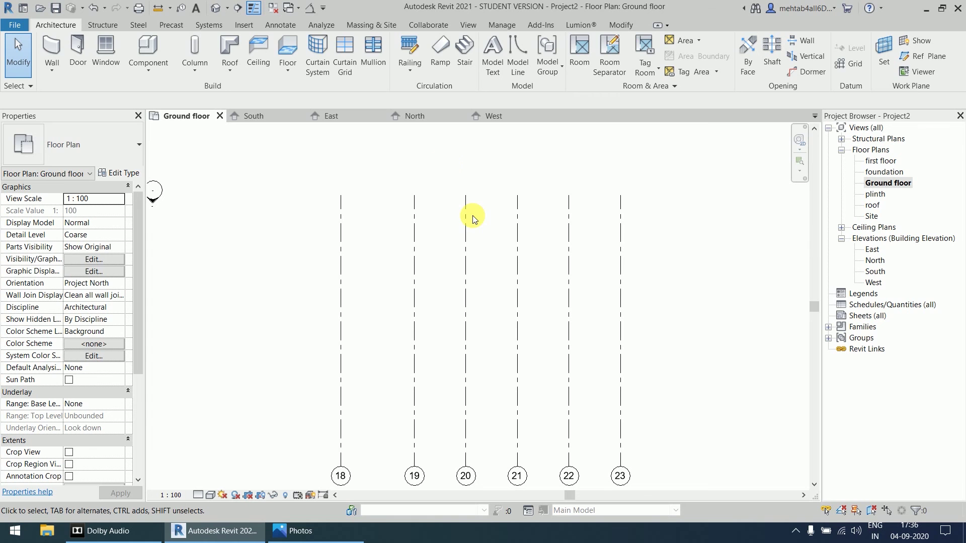
{"action": "left_click", "coordinate": [275, 26]}
{"action": "left_click", "coordinate": [53, 56]}
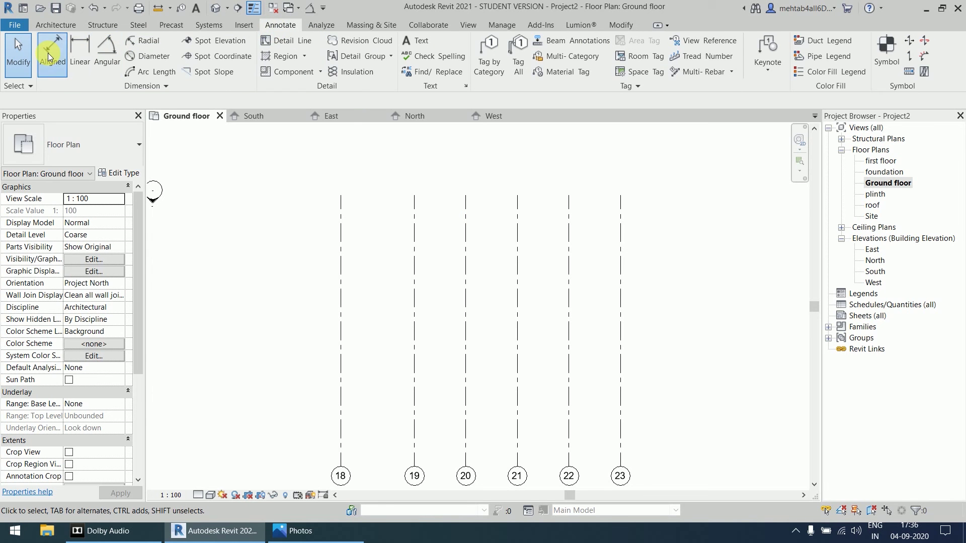
{"action": "left_click", "coordinate": [344, 222]}
{"action": "left_click", "coordinate": [412, 221]}
{"action": "left_click", "coordinate": [466, 219]}
{"action": "left_click", "coordinate": [517, 221]}
{"action": "left_click", "coordinate": [569, 222]}
{"action": "left_click", "coordinate": [620, 224]}
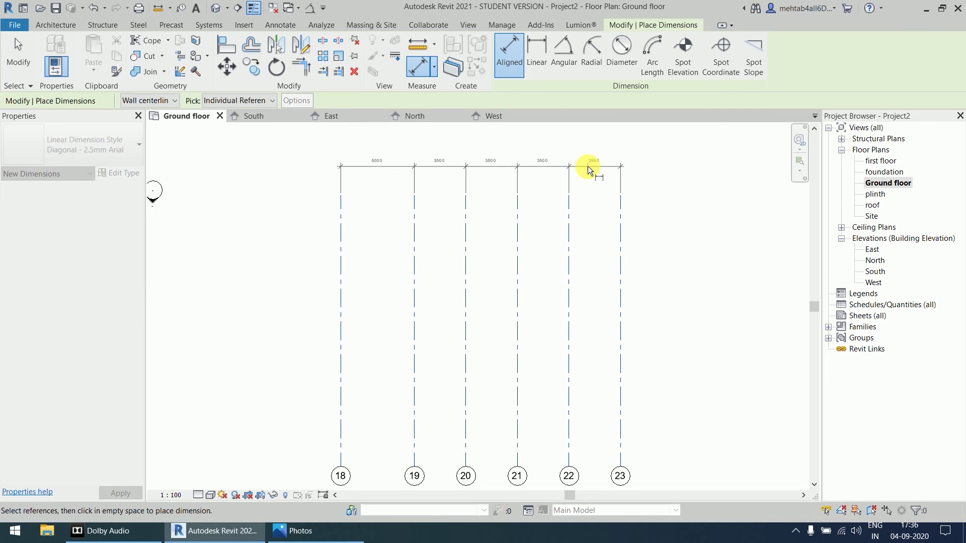
{"action": "left_click", "coordinate": [588, 166]}
{"action": "scroll", "coordinate": [521, 156], "scroll_direction": "up", "scroll_amount": 3}
{"action": "middle_click_drag", "start_coordinate": [518, 158], "coordinate": [583, 193]}
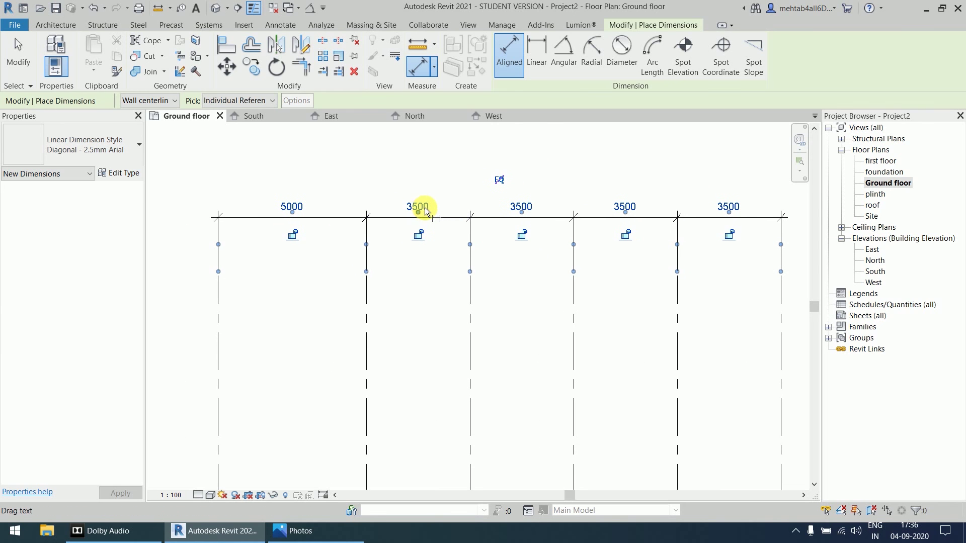
{"action": "scroll", "coordinate": [428, 211], "scroll_direction": "down", "scroll_amount": 1}
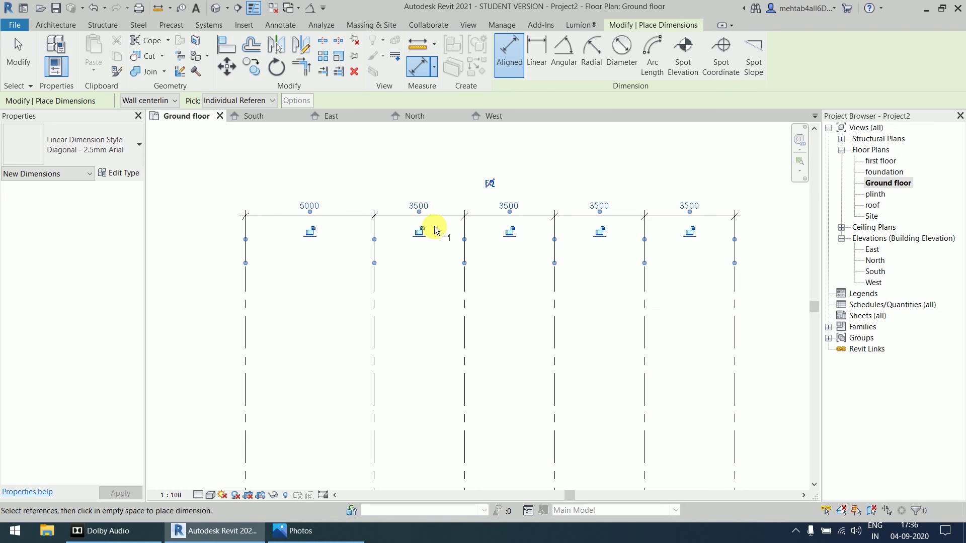
Step: Lock the dimension segment between grids 18 and 19, make all segments of the chain equal, and end the command
{"action": "left_click", "coordinate": [310, 232]}
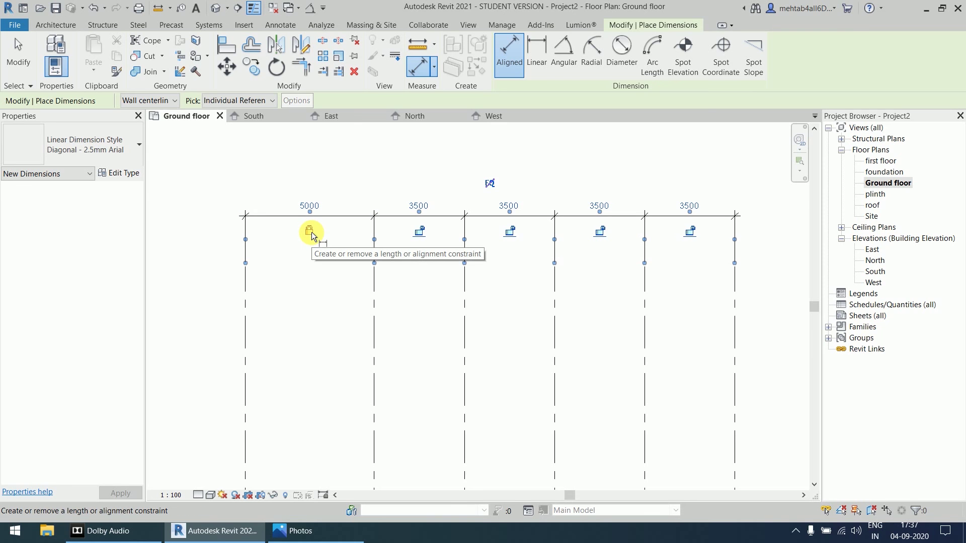
{"action": "left_click", "coordinate": [490, 183]}
{"action": "scroll", "coordinate": [566, 177], "scroll_direction": "down", "scroll_amount": 1}
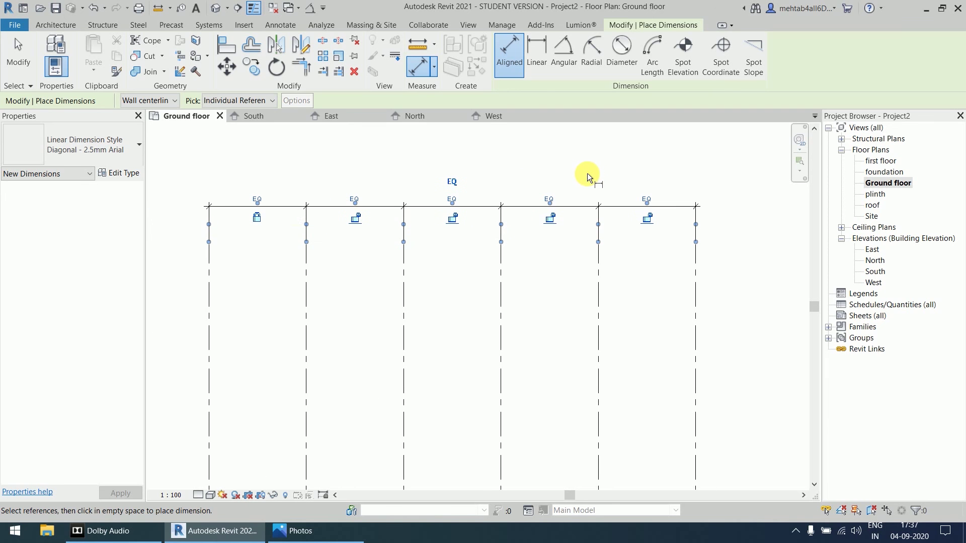
{"action": "key", "text": "Escape"}
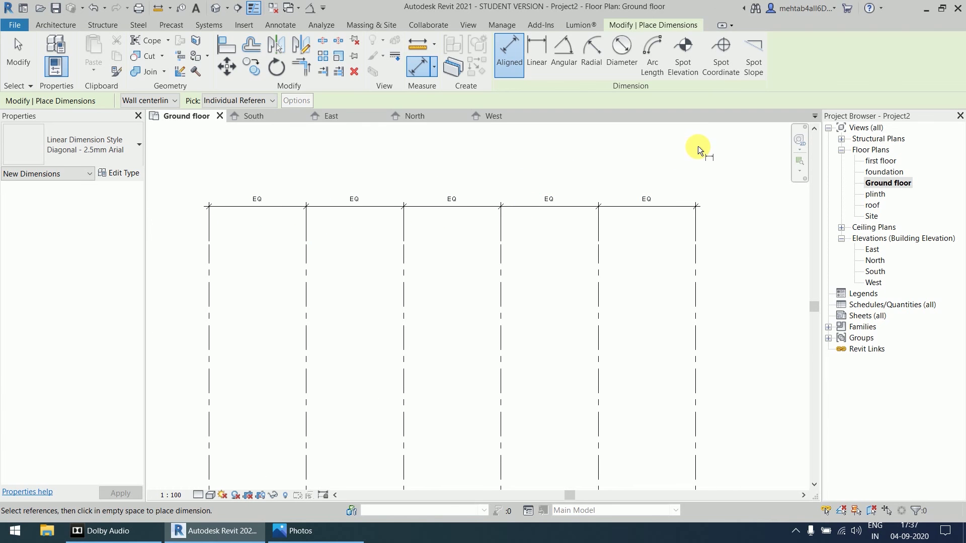
{"action": "key", "text": "Escape"}
Step: Delete the equalised dimension chain above grids 18 to 23
{"action": "left_click", "coordinate": [659, 205]}
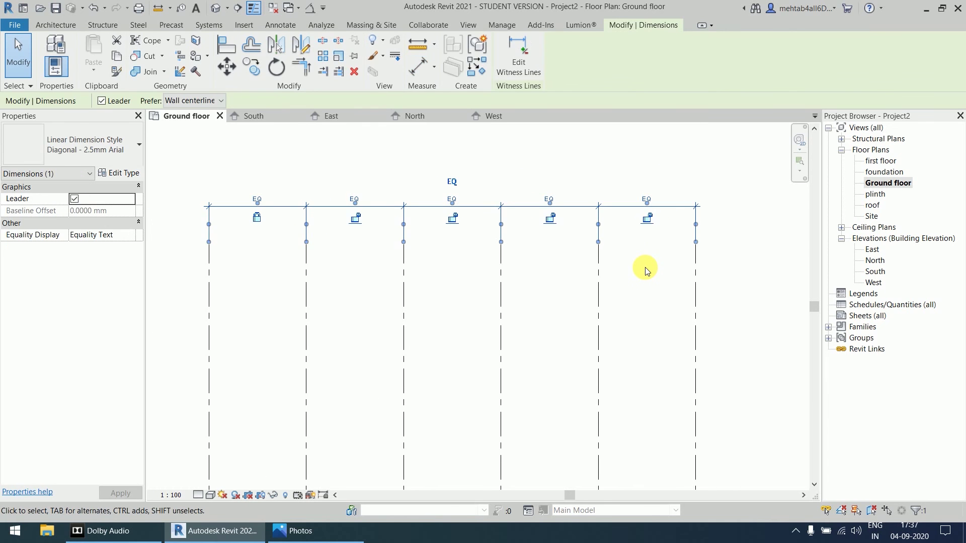
{"action": "key", "text": "Delete"}
{"action": "left_click", "coordinate": [778, 501]}
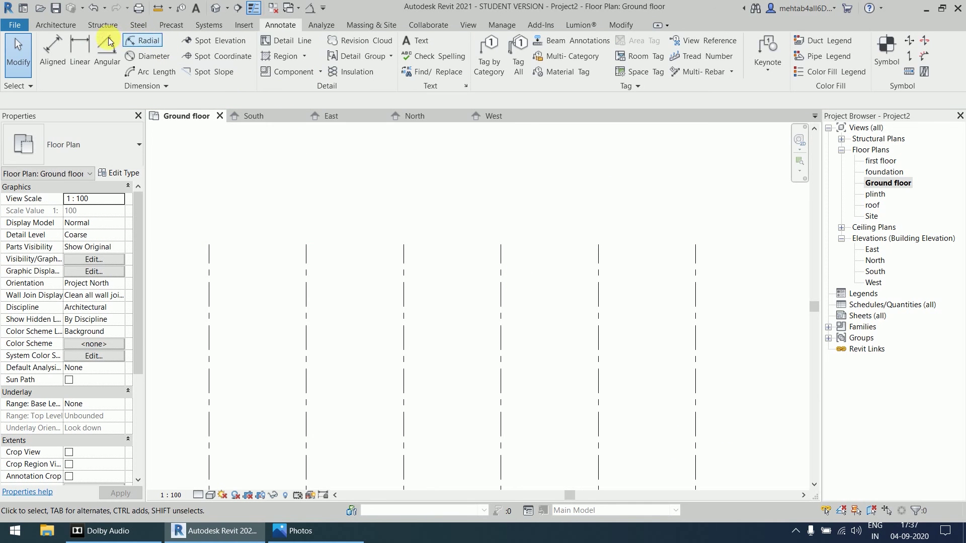
Step: Dimension the equalised grids 18 to 23 again with a new Aligned chain placed above their upper ends
{"action": "left_click", "coordinate": [52, 48]}
{"action": "left_click", "coordinate": [210, 253]}
{"action": "left_click", "coordinate": [306, 268]}
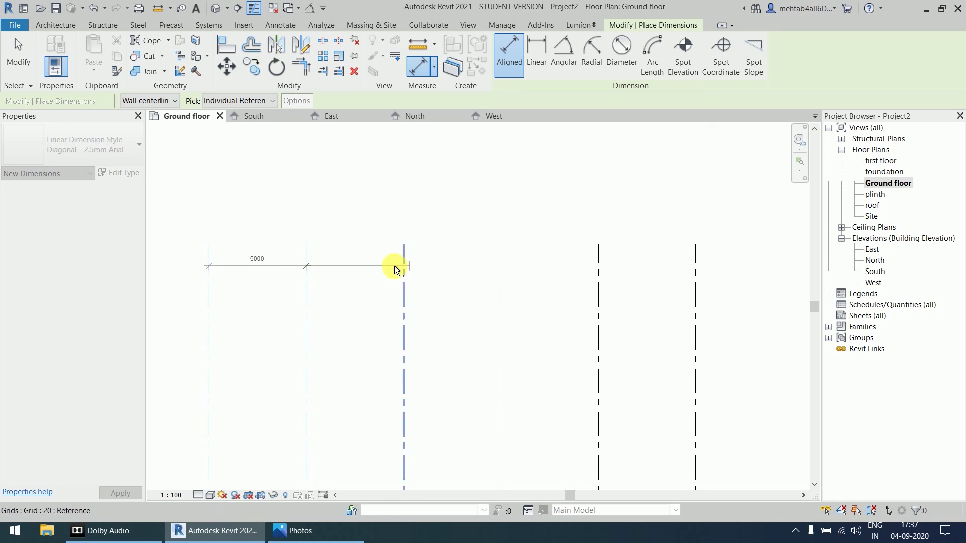
{"action": "left_click", "coordinate": [404, 267]}
{"action": "left_click", "coordinate": [501, 272]}
{"action": "left_click", "coordinate": [598, 281]}
{"action": "left_click", "coordinate": [695, 279]}
{"action": "left_click", "coordinate": [646, 207]}
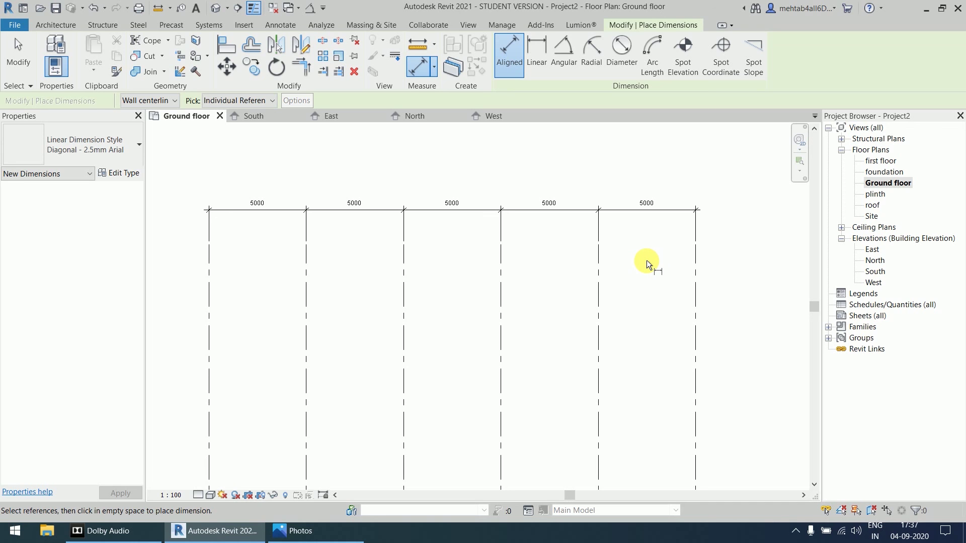
Step: End the dimension command and delete the demonstration grids 18 to 23 together with their dimension chain
{"action": "scroll", "coordinate": [647, 261], "scroll_direction": "down", "scroll_amount": 2}
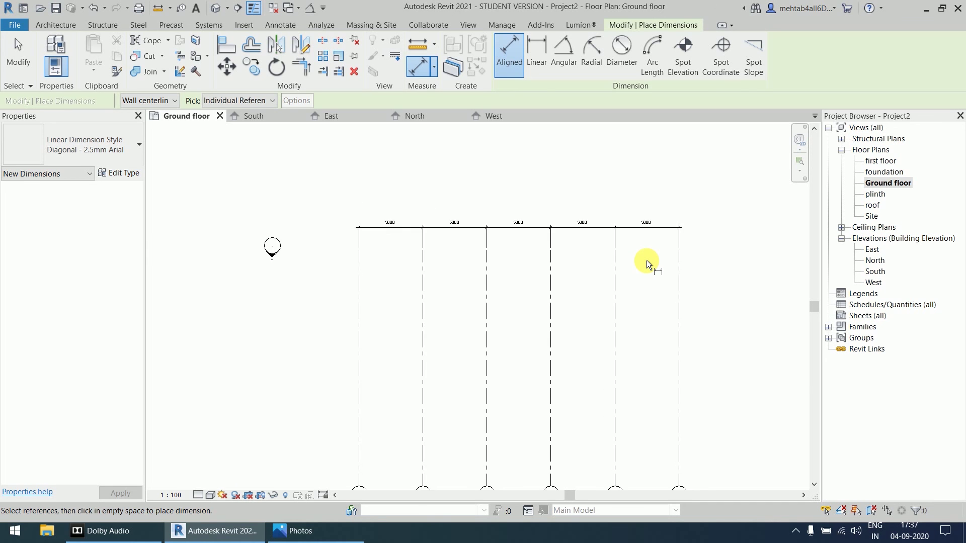
{"action": "scroll", "coordinate": [645, 268], "scroll_direction": "down", "scroll_amount": 2}
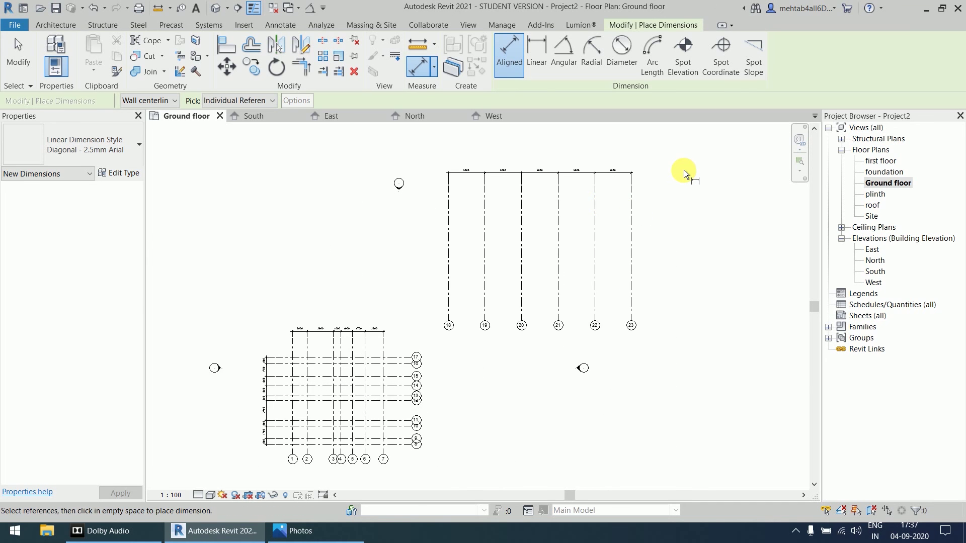
{"action": "key", "text": "Escape"}
{"action": "key", "text": "Escape"}
{"action": "mouse_move", "coordinate": [684, 146]}
{"action": "left_mouse_down"}
{"action": "mouse_move", "coordinate": [496, 265]}
{"action": "mouse_move", "coordinate": [445, 340]}
{"action": "left_mouse_up"}
{"action": "key", "text": "Delete"}
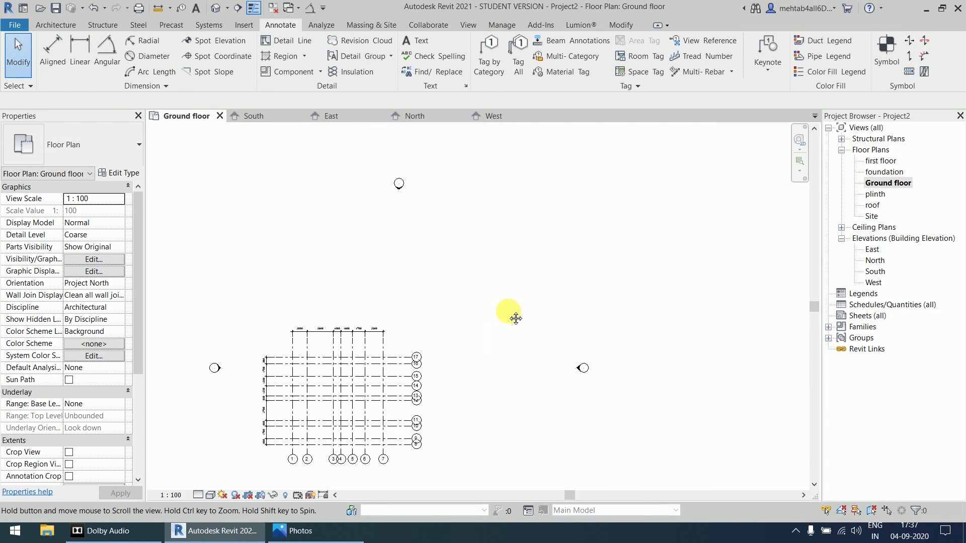
{"action": "scroll", "coordinate": [599, 229], "scroll_direction": "up", "scroll_amount": 5}
{"action": "scroll", "coordinate": [573, 252], "scroll_direction": "down", "scroll_amount": 3}
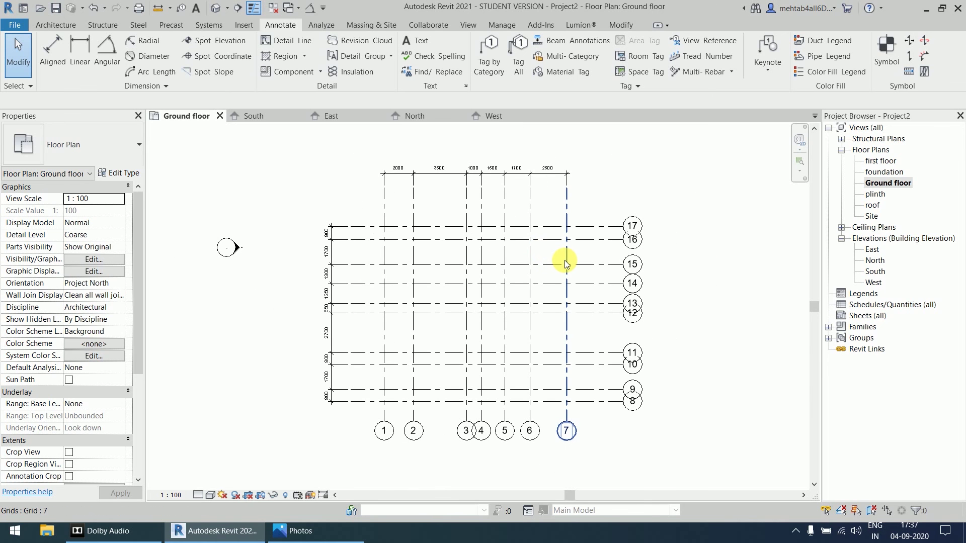